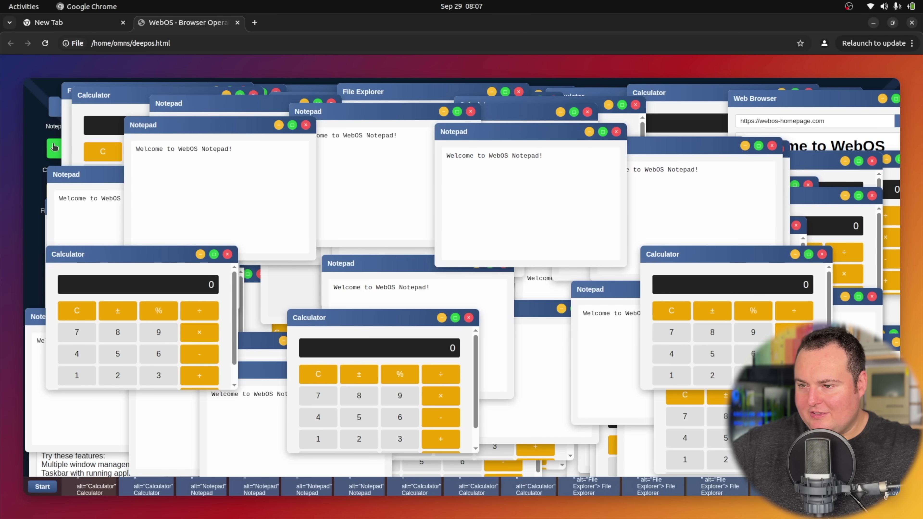
{"action": "double_click", "coordinate": [54, 147]}
{"action": "double_click", "coordinate": [54, 147]}
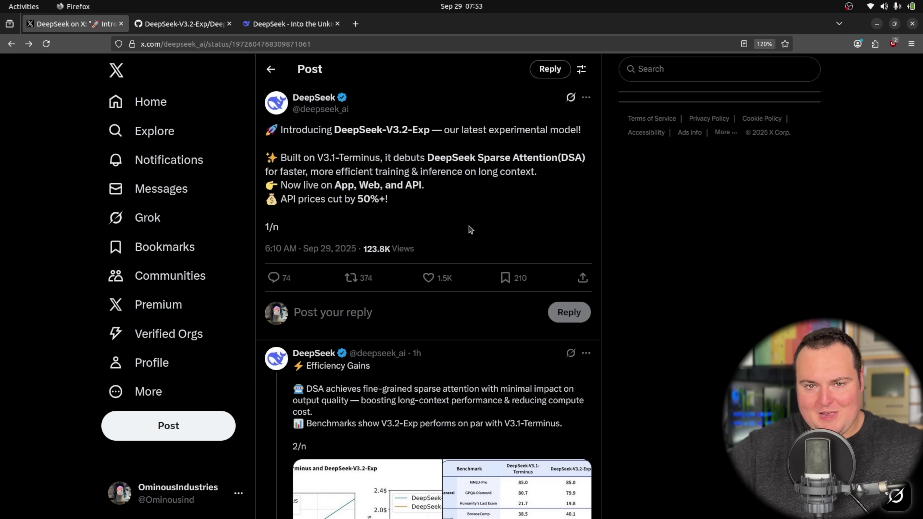
{"action": "scroll", "coordinate": [470, 230], "scroll_direction": "down", "scroll_amount": 2}
{"action": "scroll", "coordinate": [469, 232], "scroll_direction": "up", "scroll_amount": 2}
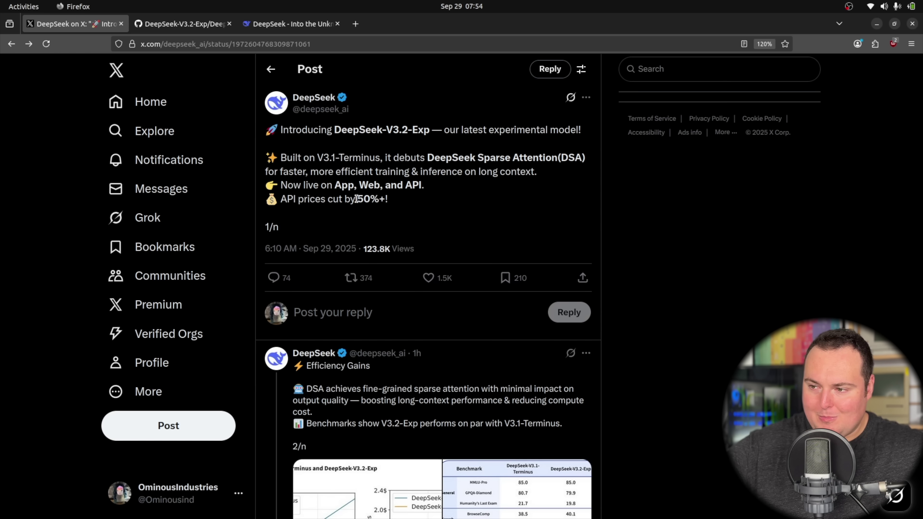
{"action": "left_click_drag", "start_coordinate": [280, 199], "coordinate": [414, 201]}
{"action": "left_click", "coordinate": [413, 201]}
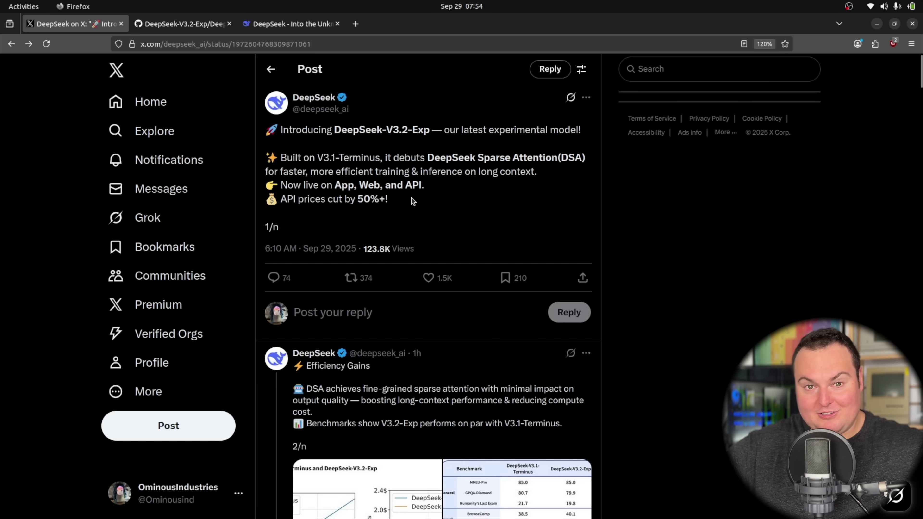
{"action": "scroll", "coordinate": [414, 201], "scroll_direction": "down", "scroll_amount": 8}
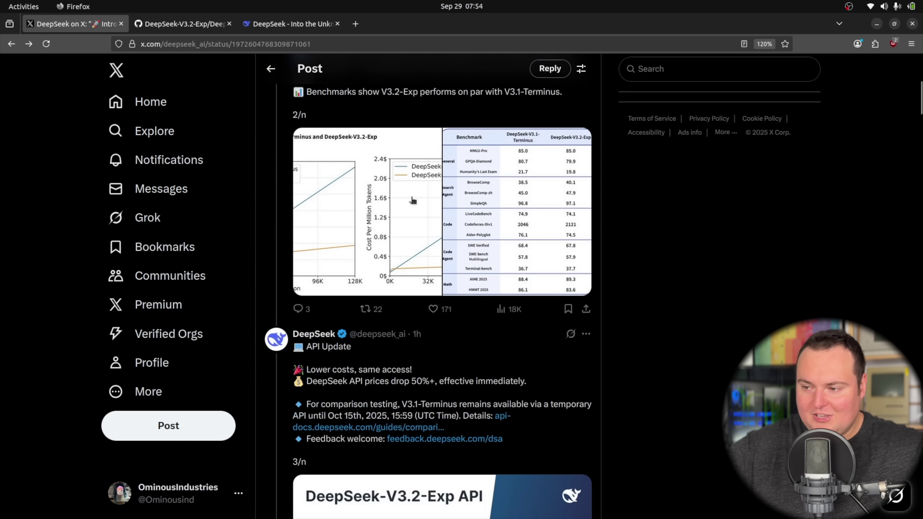
{"action": "scroll", "coordinate": [413, 200], "scroll_direction": "down", "scroll_amount": 3}
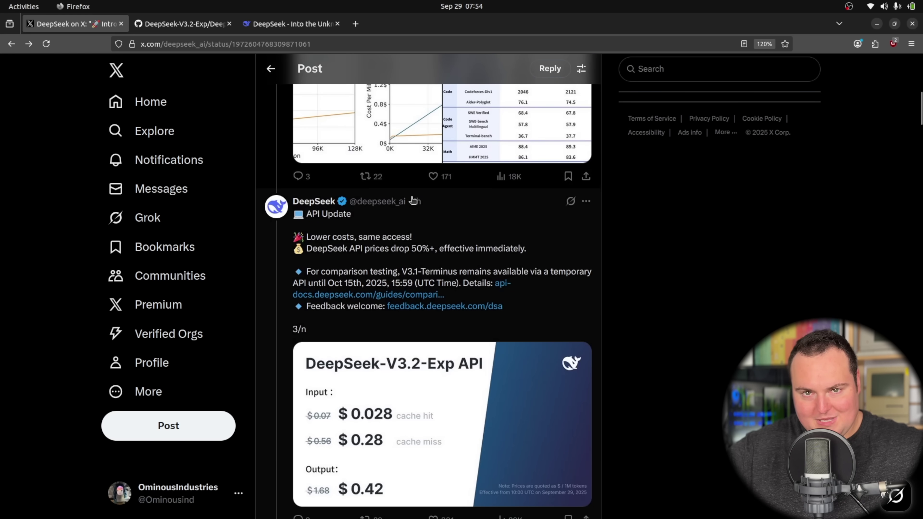
{"action": "scroll", "coordinate": [413, 201], "scroll_direction": "down", "scroll_amount": 2}
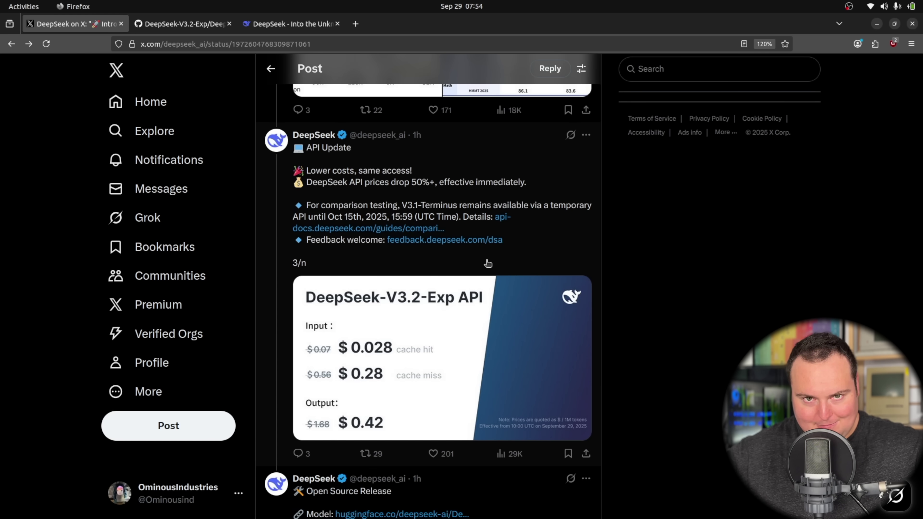
{"action": "scroll", "coordinate": [472, 273], "scroll_direction": "down", "scroll_amount": 2}
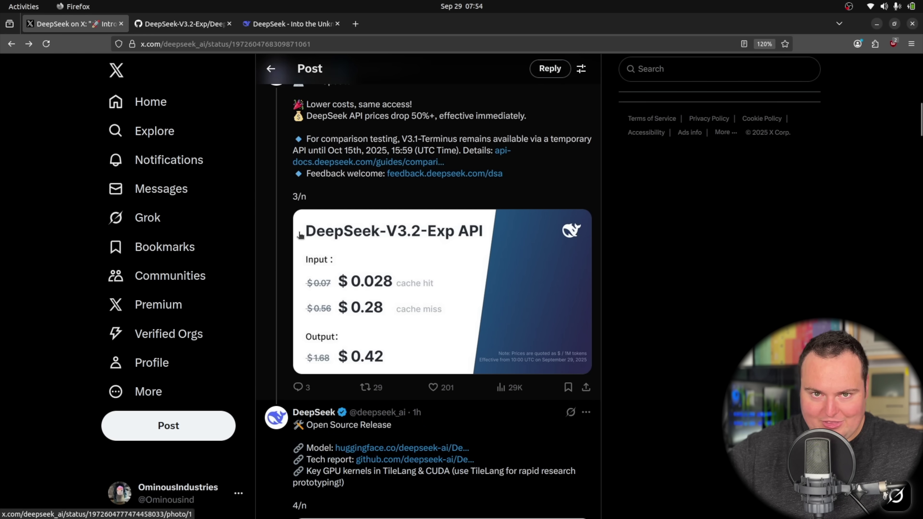
{"action": "scroll", "coordinate": [300, 235], "scroll_direction": "down", "scroll_amount": 2}
{"action": "scroll", "coordinate": [300, 235], "scroll_direction": "up", "scroll_amount": 15}
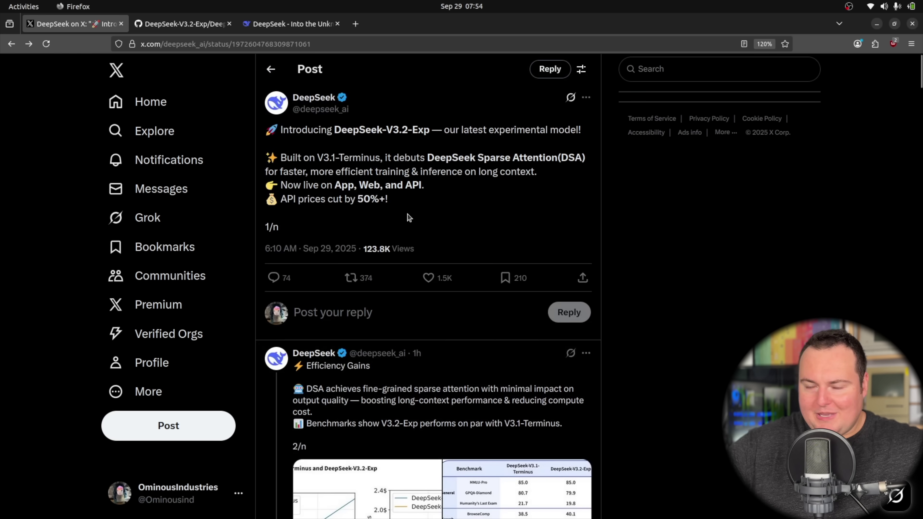
Skim the DeepSeek-V3.2-Exp paper's abstract, then scroll the X thread to the Efficiency Gains reply
{"action": "key", "text": "ctrl+Tab"}
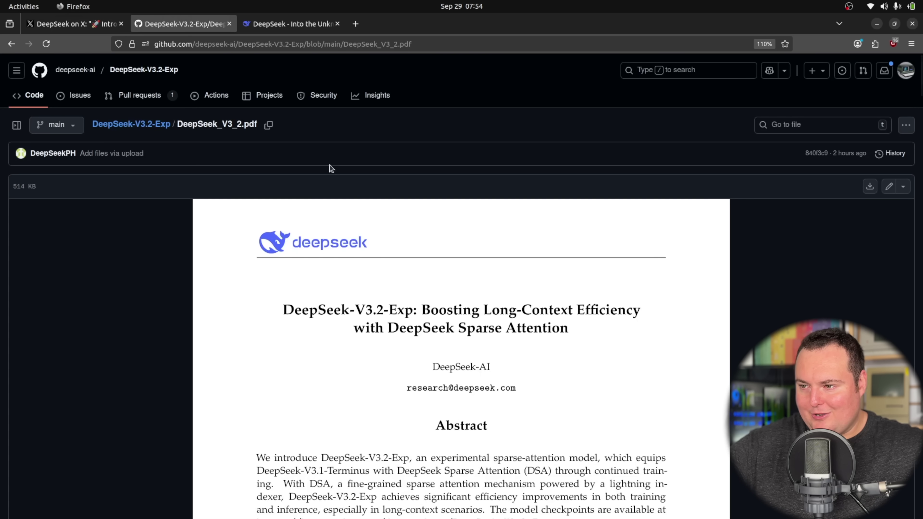
{"action": "scroll", "coordinate": [251, 279], "scroll_direction": "down", "scroll_amount": 10}
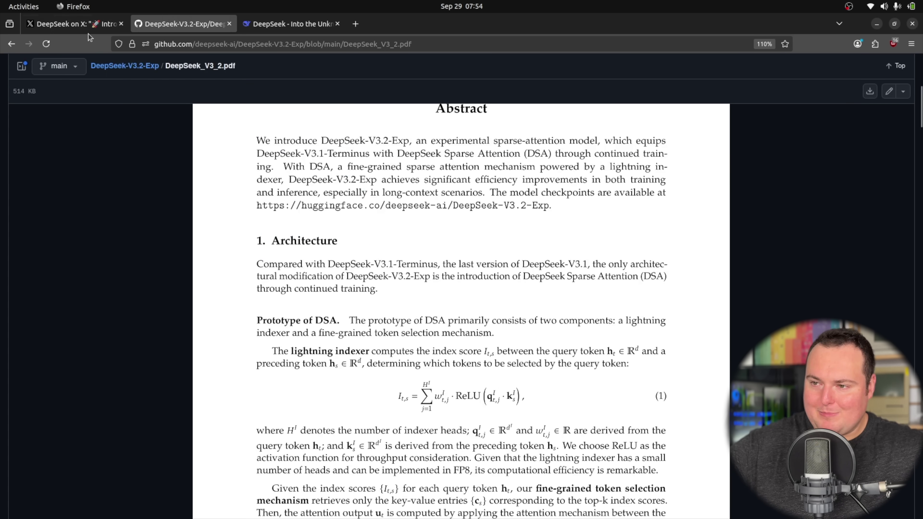
{"action": "left_click", "coordinate": [69, 23]}
{"action": "scroll", "coordinate": [479, 235], "scroll_direction": "down", "scroll_amount": 4}
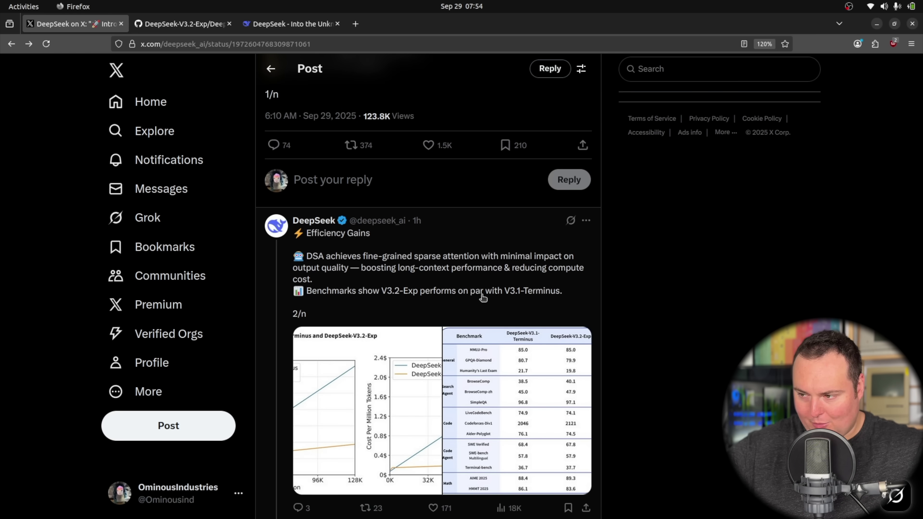
{"action": "scroll", "coordinate": [481, 296], "scroll_direction": "down", "scroll_amount": 2}
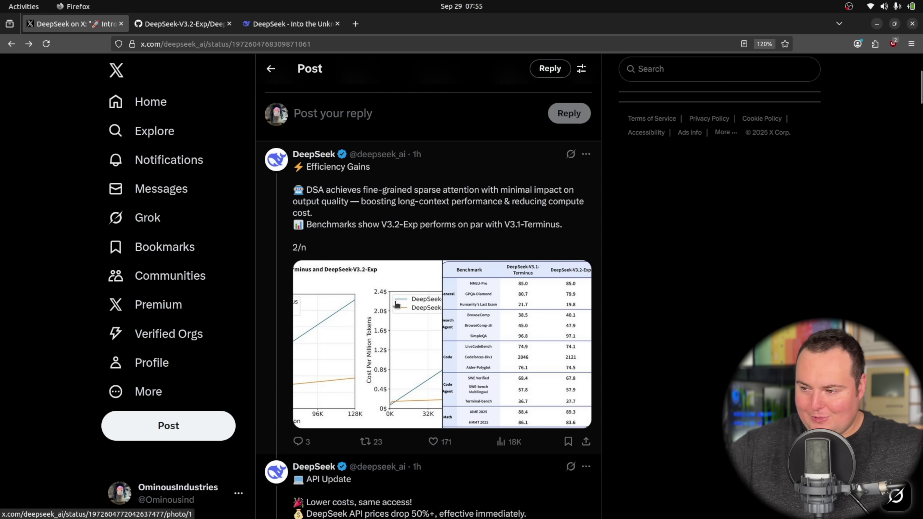
{"action": "left_click", "coordinate": [393, 305]}
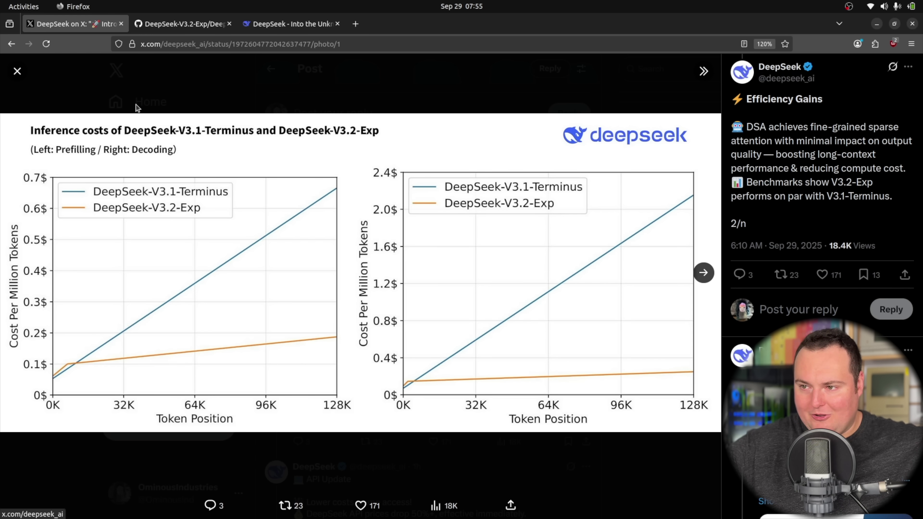
{"action": "left_click", "coordinate": [18, 72]}
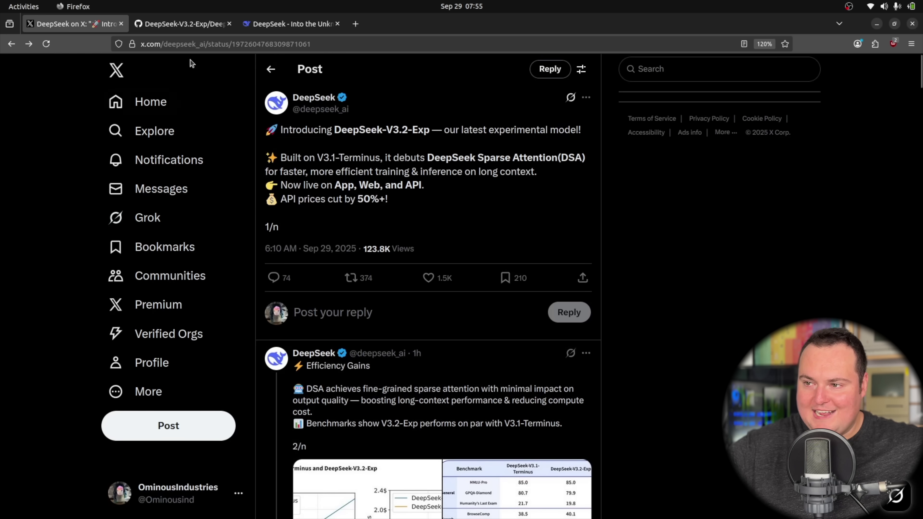
Bring up the DeepSeek_V3_2.pdf paper and scroll through its opening pages
{"action": "left_click", "coordinate": [196, 24]}
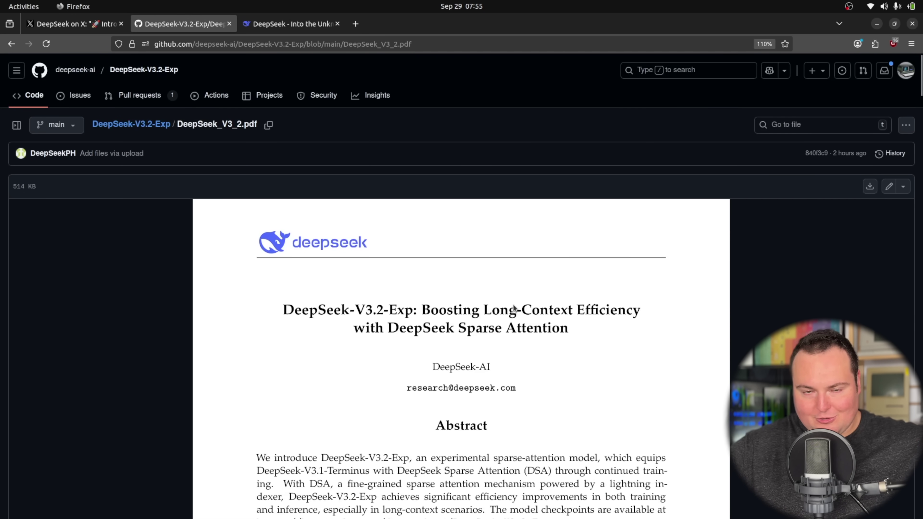
{"action": "scroll", "coordinate": [513, 307], "scroll_direction": "down", "scroll_amount": 20}
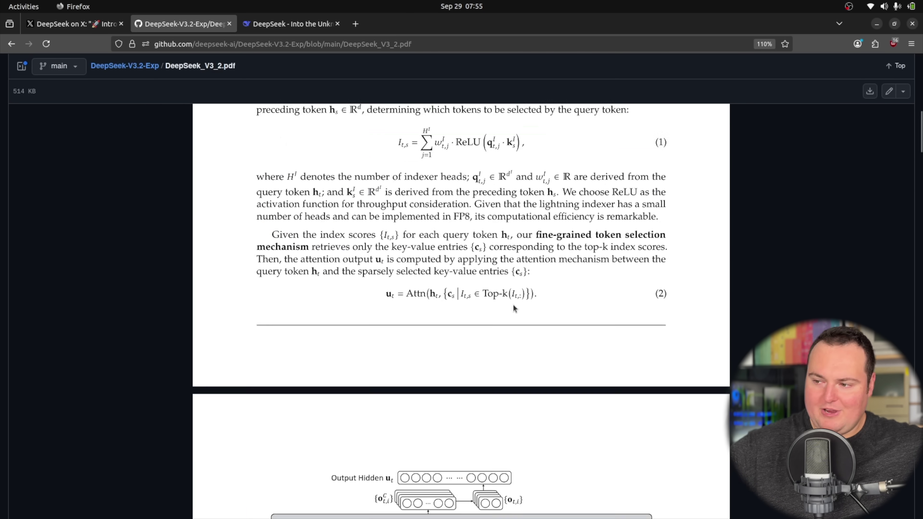
{"action": "scroll", "coordinate": [512, 301], "scroll_direction": "down", "scroll_amount": 10}
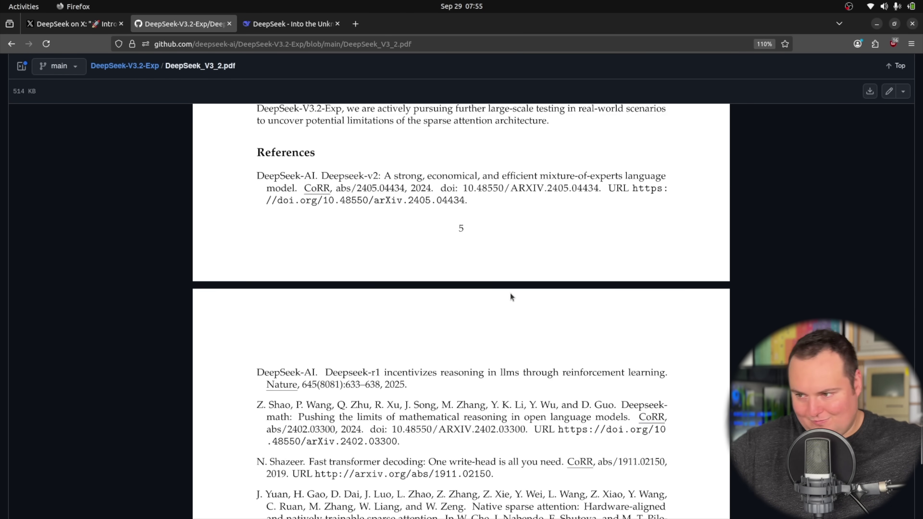
{"action": "scroll", "coordinate": [510, 293], "scroll_direction": "up", "scroll_amount": 15}
{"action": "scroll", "coordinate": [413, 258], "scroll_direction": "down", "scroll_amount": 15}
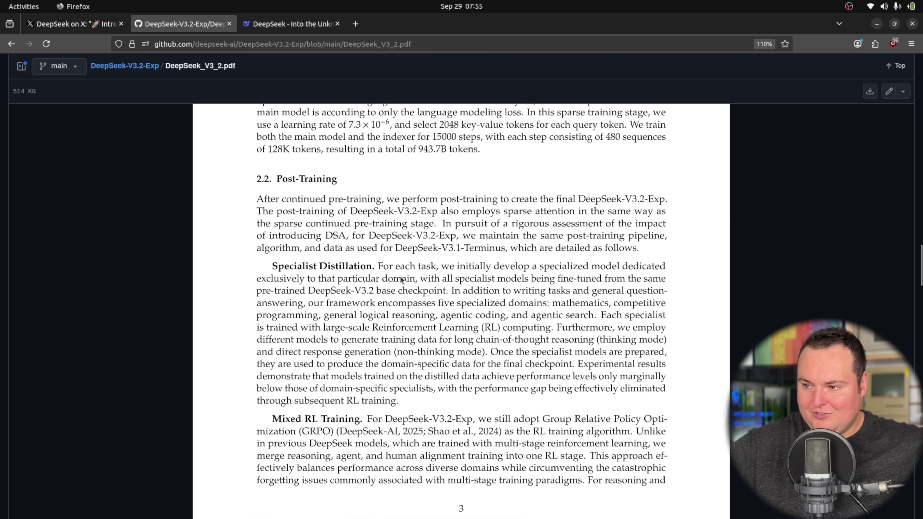
{"action": "scroll", "coordinate": [391, 281], "scroll_direction": "up", "scroll_amount": 8}
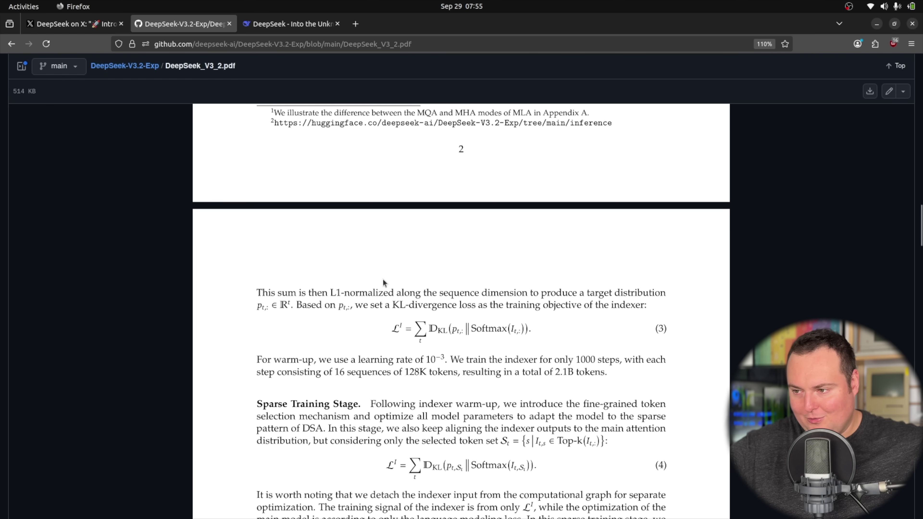
{"action": "scroll", "coordinate": [383, 279], "scroll_direction": "up", "scroll_amount": 12}
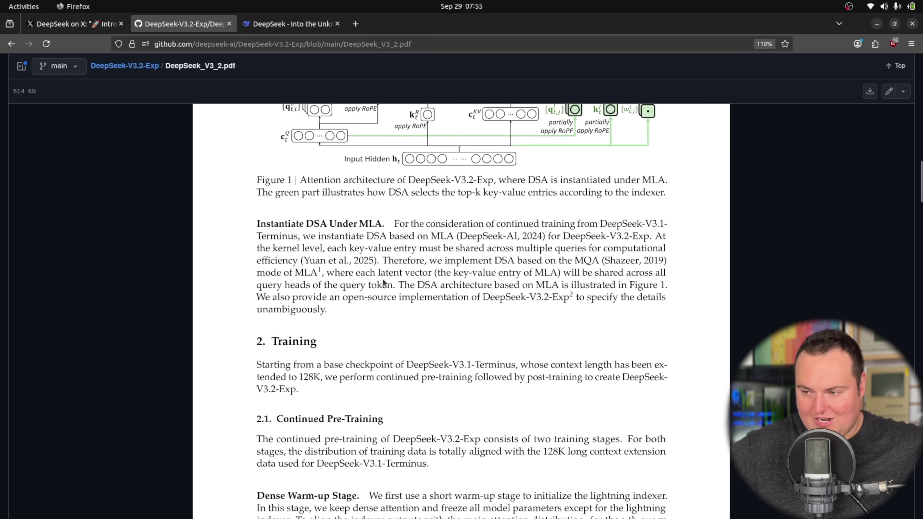
{"action": "scroll", "coordinate": [383, 282], "scroll_direction": "up", "scroll_amount": 10}
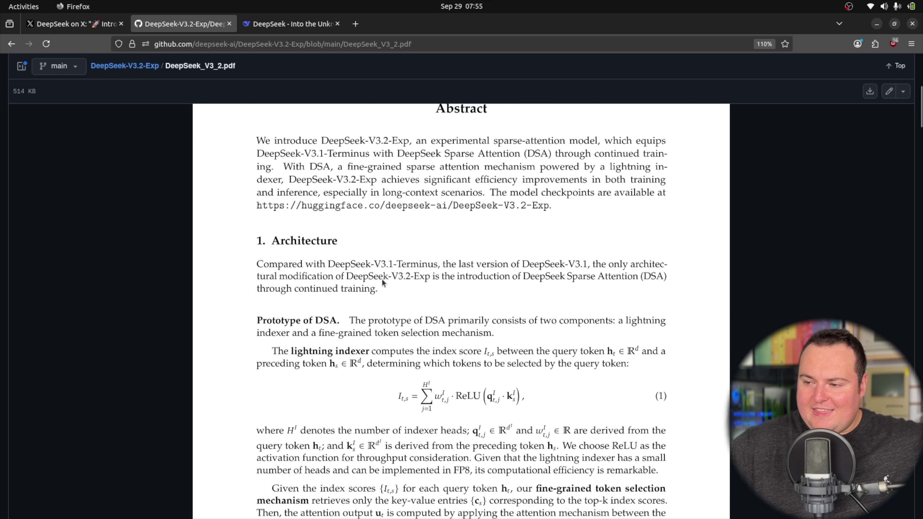
{"action": "scroll", "coordinate": [382, 283], "scroll_direction": "up", "scroll_amount": 2}
{"action": "scroll", "coordinate": [383, 282], "scroll_direction": "down", "scroll_amount": 8}
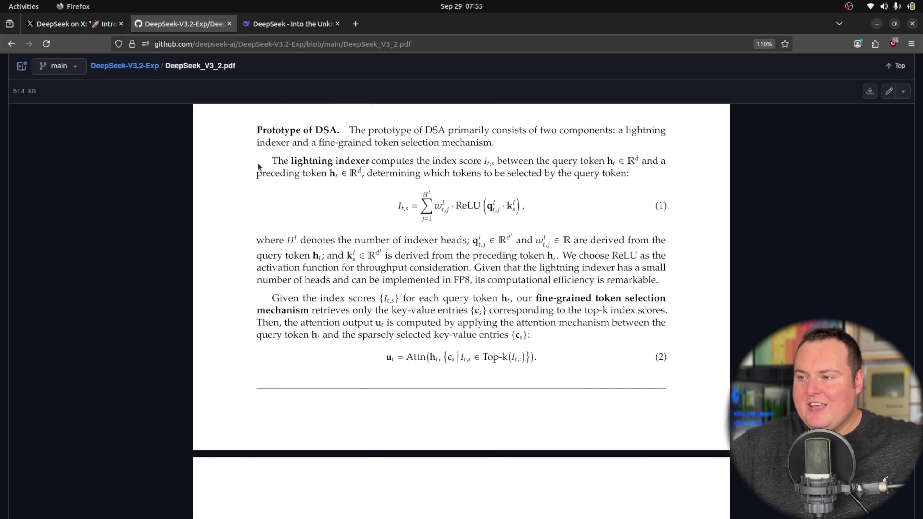
{"action": "scroll", "coordinate": [344, 173], "scroll_direction": "up", "scroll_amount": 2}
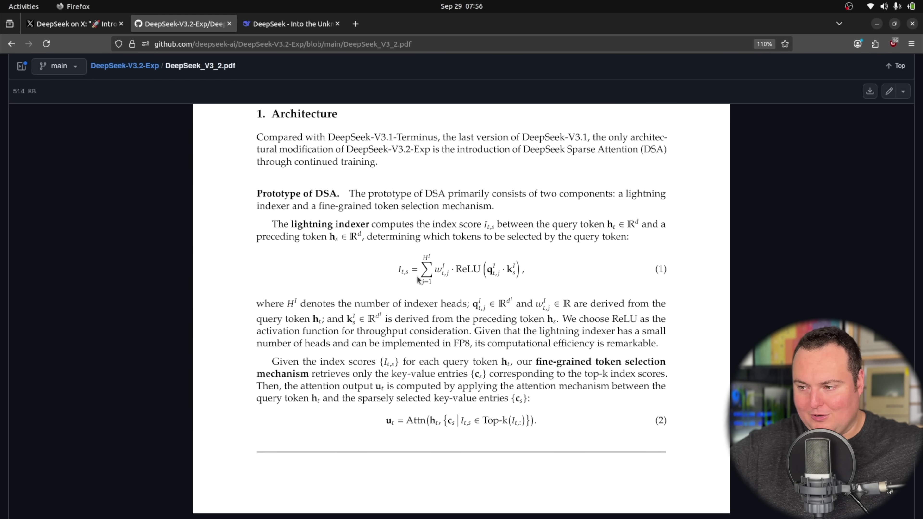
Read further into the paper and settle on section 1, Architecture, describing the lightning indexer
{"action": "scroll", "coordinate": [418, 278], "scroll_direction": "down", "scroll_amount": 3}
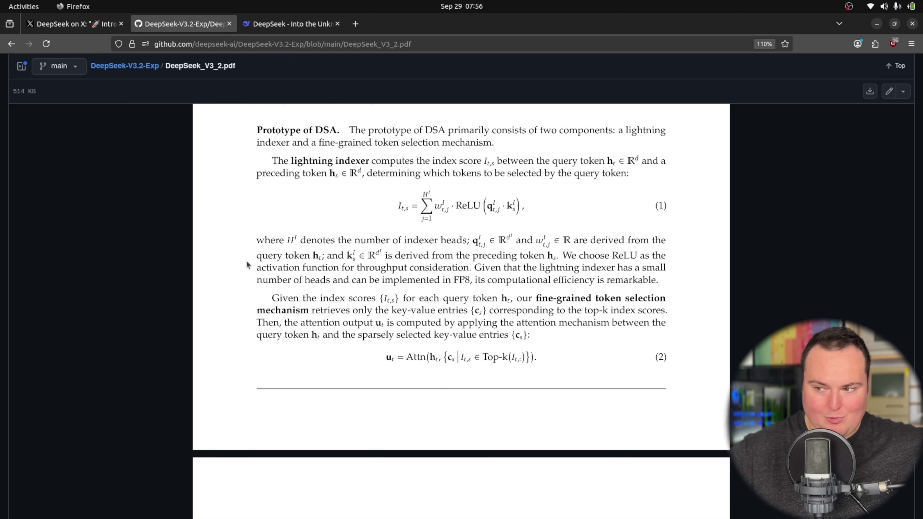
{"action": "scroll", "coordinate": [248, 256], "scroll_direction": "down", "scroll_amount": 6}
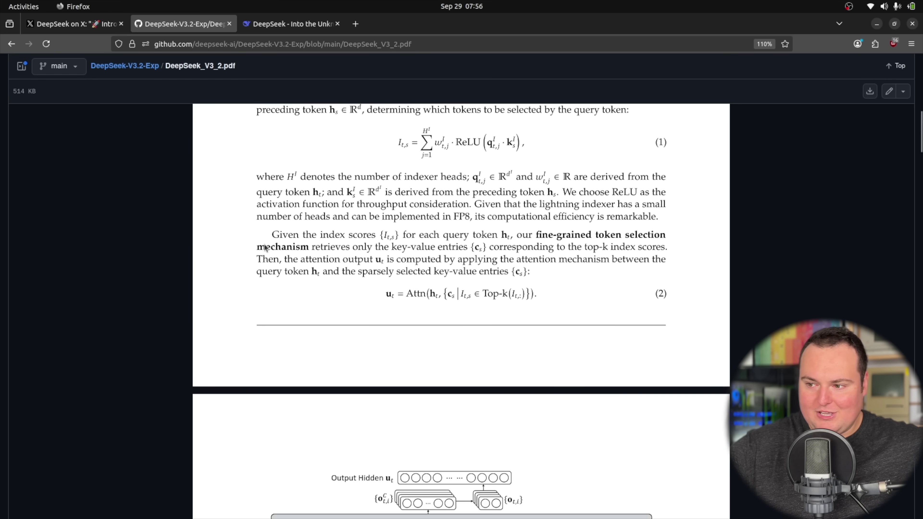
{"action": "scroll", "coordinate": [282, 238], "scroll_direction": "up", "scroll_amount": 12}
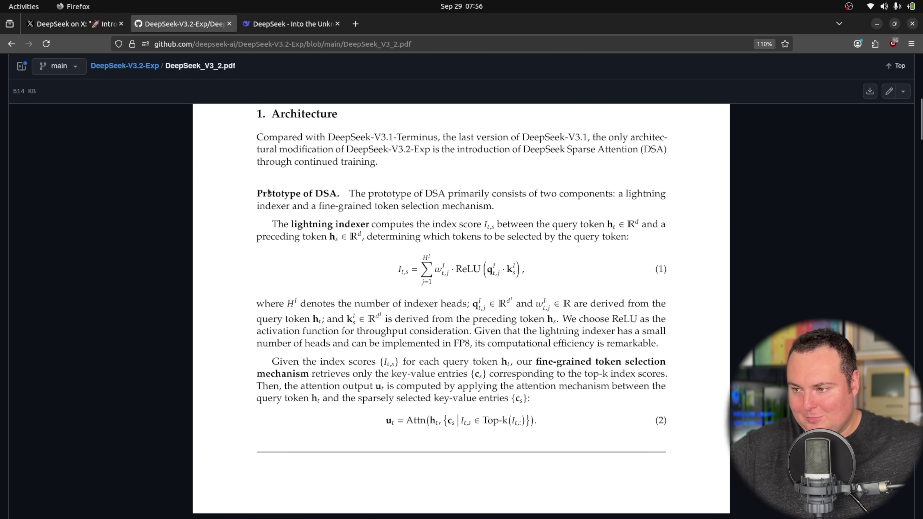
{"action": "scroll", "coordinate": [315, 240], "scroll_direction": "down", "scroll_amount": 6}
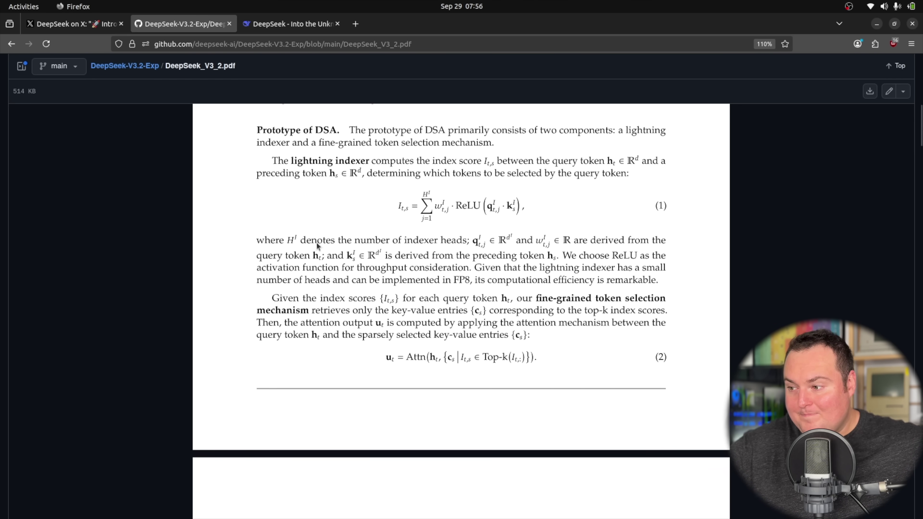
{"action": "scroll", "coordinate": [317, 242], "scroll_direction": "down", "scroll_amount": 3}
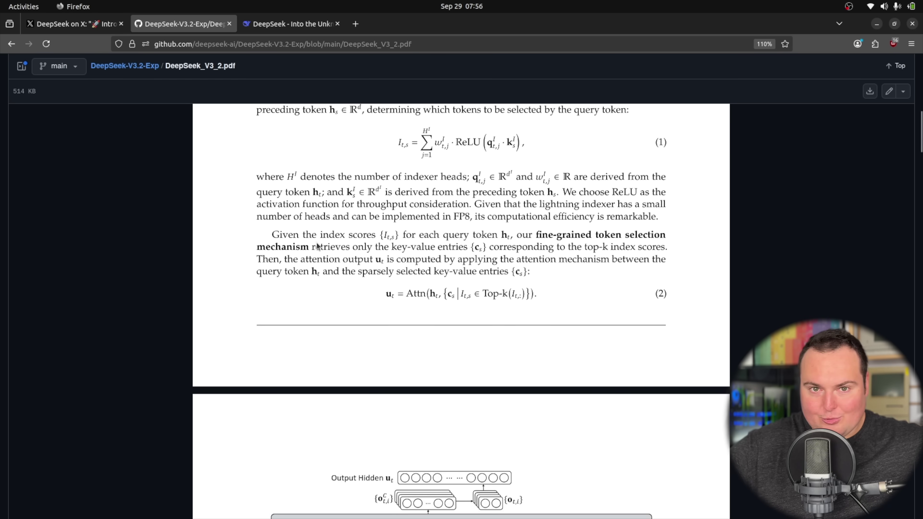
{"action": "scroll", "coordinate": [317, 246], "scroll_direction": "up", "scroll_amount": 5}
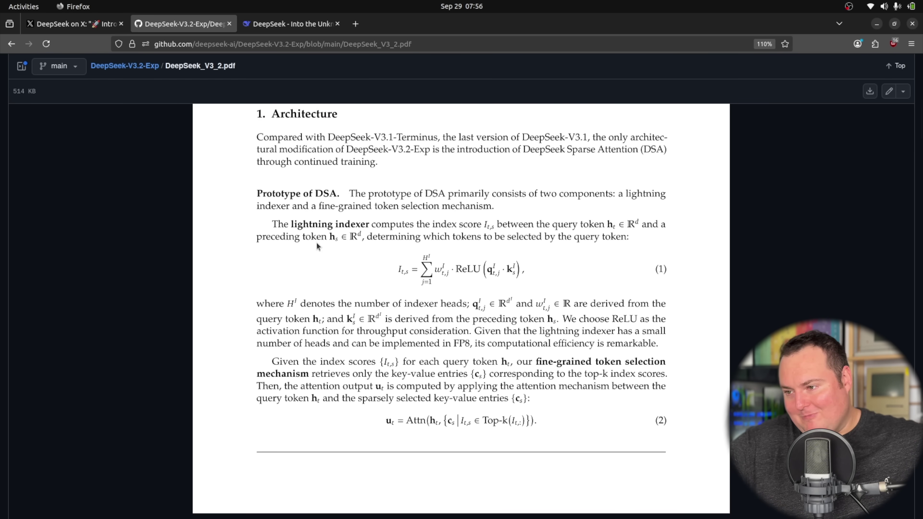
{"action": "scroll", "coordinate": [317, 243], "scroll_direction": "up", "scroll_amount": 2}
View the benchmark chart from DeepSeek's V3.2-Exp announcement on X at full size
{"action": "left_click", "coordinate": [86, 25]}
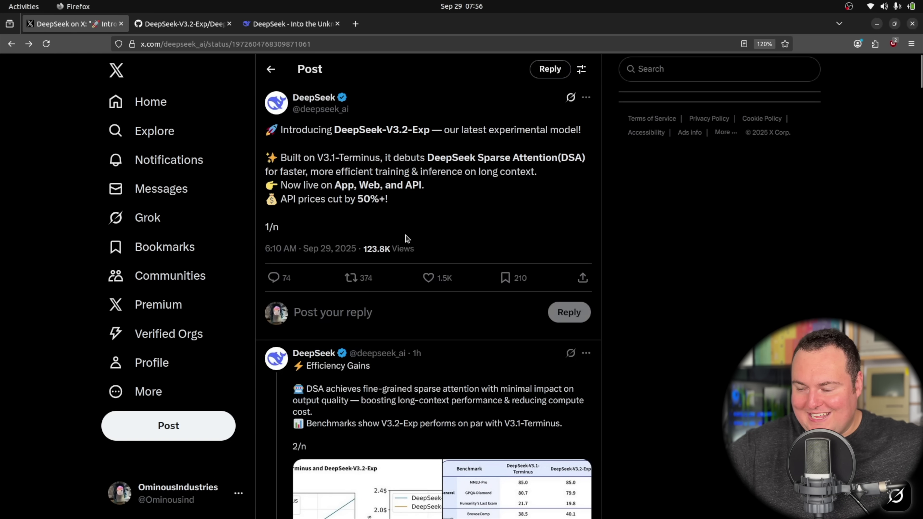
{"action": "scroll", "coordinate": [404, 239], "scroll_direction": "down", "scroll_amount": 3}
{"action": "left_click", "coordinate": [485, 366]}
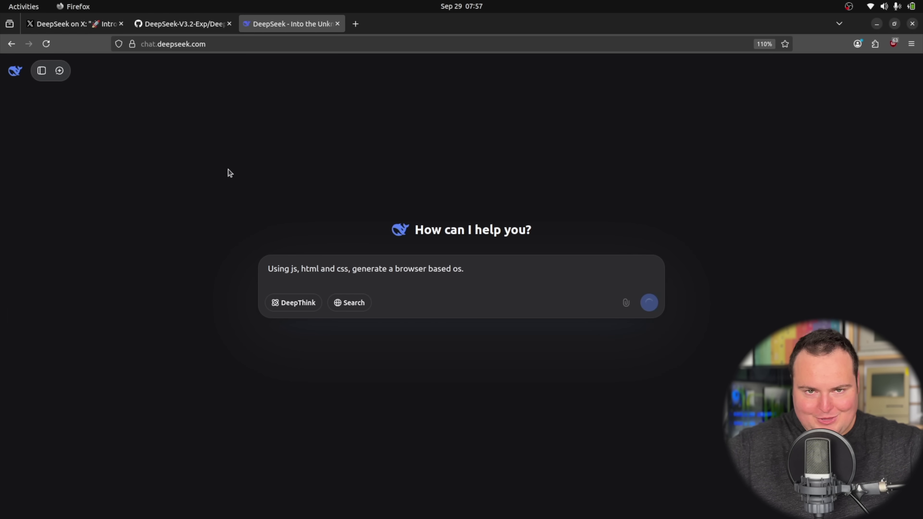
Return to the DeepSeek-V3.2-Exp post and scroll through the announcement thread
{"action": "left_click", "coordinate": [109, 24]}
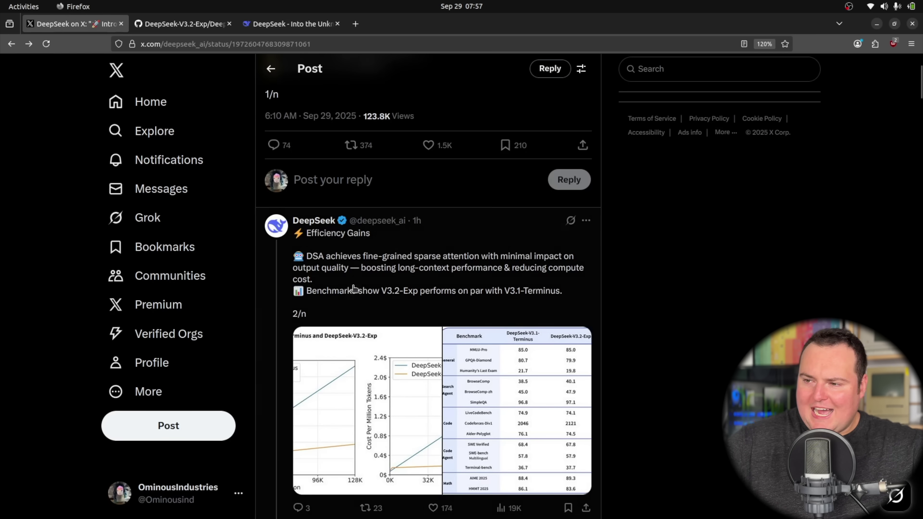
{"action": "scroll", "coordinate": [407, 246], "scroll_direction": "up", "scroll_amount": 3}
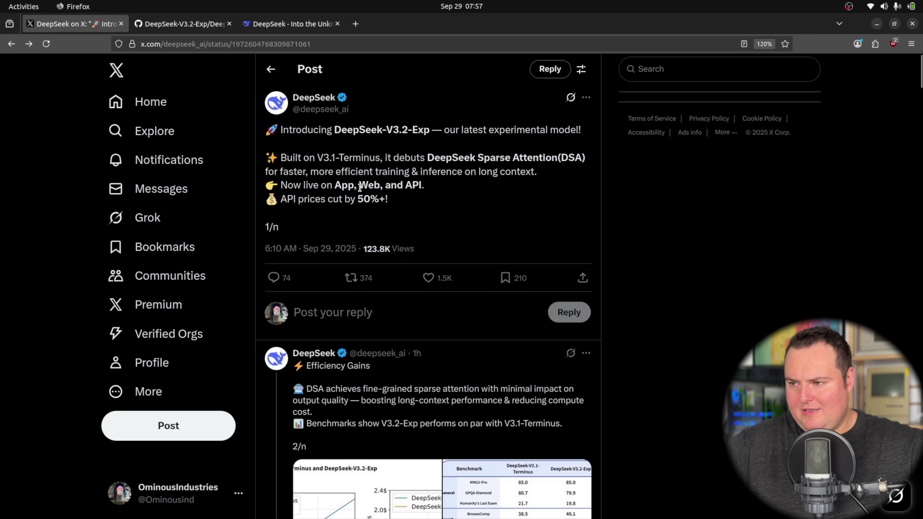
{"action": "scroll", "coordinate": [360, 188], "scroll_direction": "down", "scroll_amount": 3}
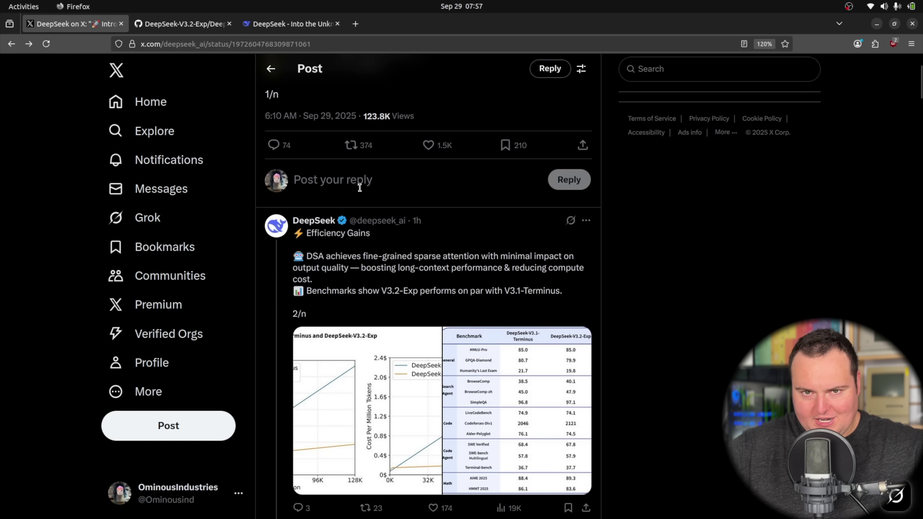
{"action": "scroll", "coordinate": [512, 296], "scroll_direction": "up", "scroll_amount": 3}
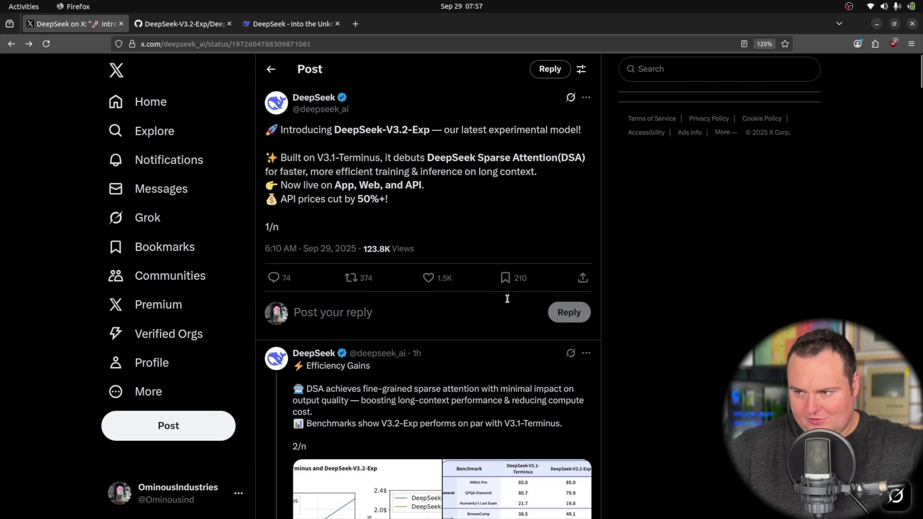
Zoom the DeepSeek chat to 120%, save the WebOS code as deepos.html, and open it in Chrome
{"action": "left_click", "coordinate": [289, 24]}
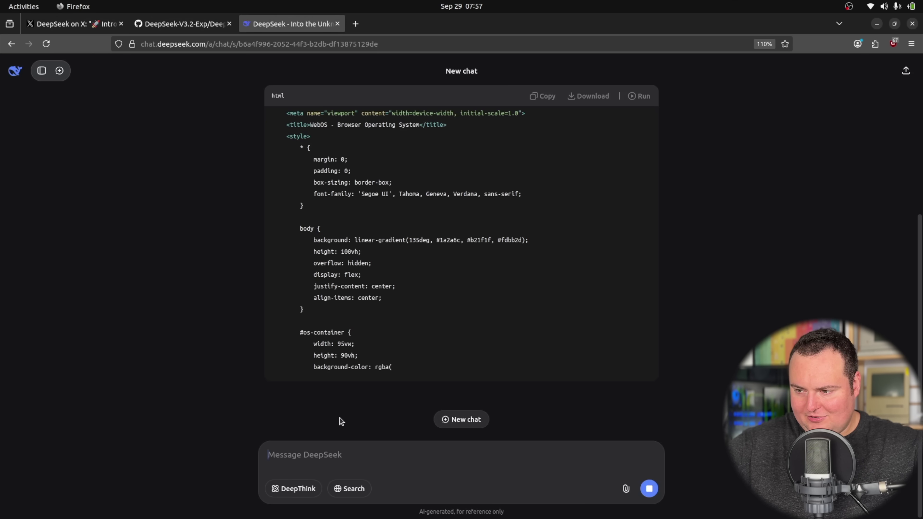
{"action": "scroll", "coordinate": [242, 360], "scroll_direction": "up", "scroll_amount": 3}
{"action": "scroll", "coordinate": [218, 223], "scroll_direction": "down", "scroll_amount": 6}
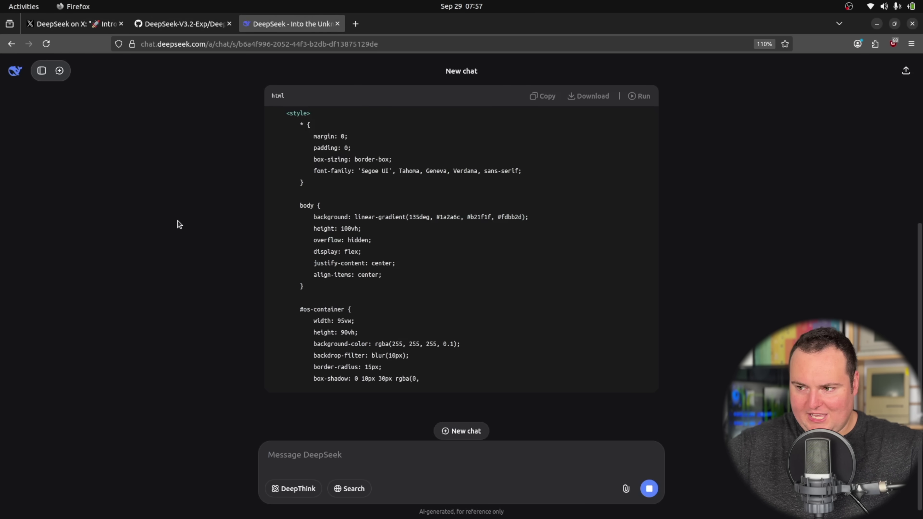
{"action": "scroll", "coordinate": [179, 224], "scroll_direction": "up", "scroll_amount": 6}
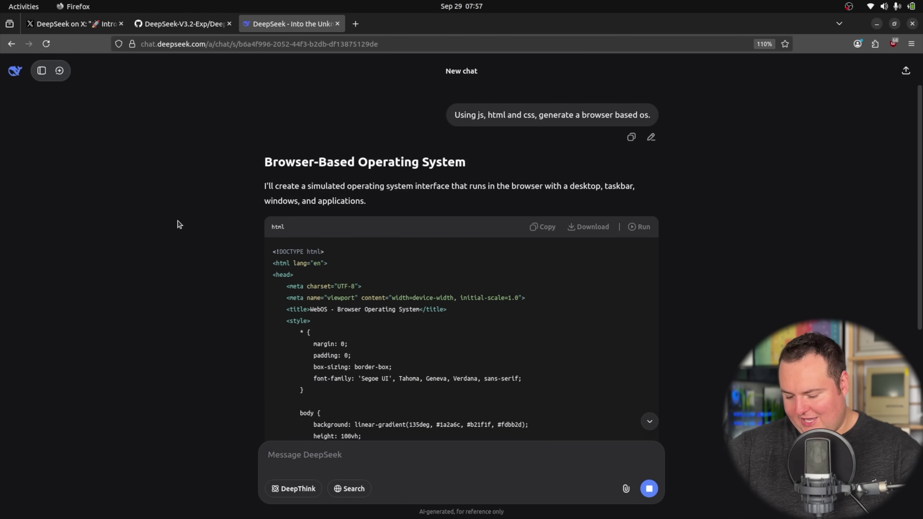
{"action": "key", "text": "ctrl+plus"}
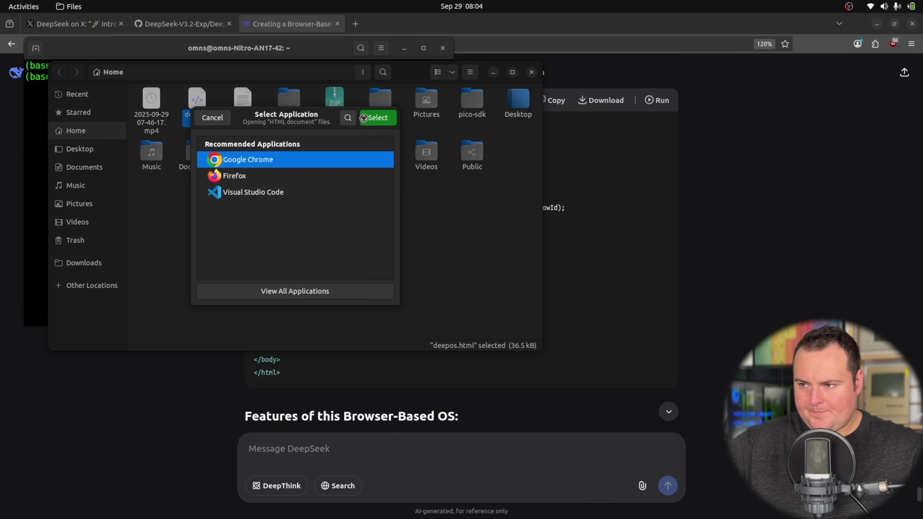
{"action": "left_click", "coordinate": [369, 118]}
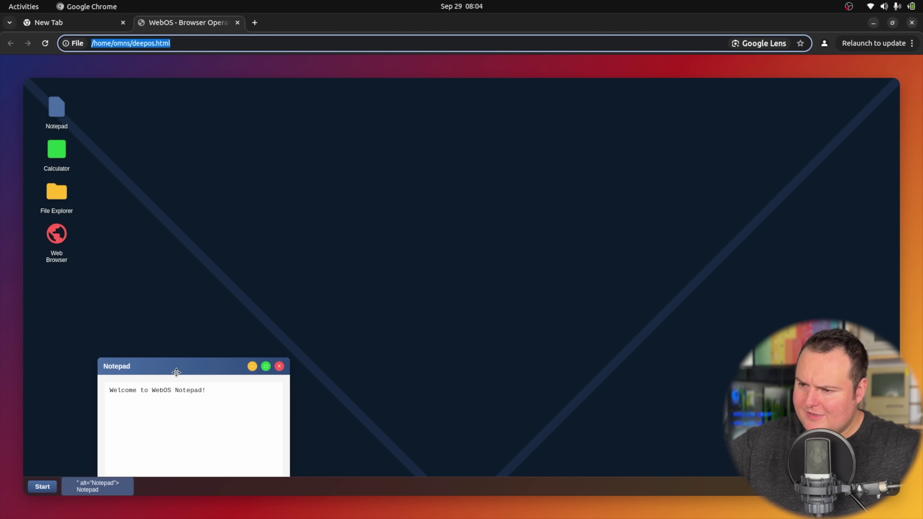
Drag the WebOS Notepad window around the desktop, minimize it, and dismiss a stray context menu
{"action": "left_click_drag", "start_coordinate": [175, 365], "coordinate": [447, 242]}
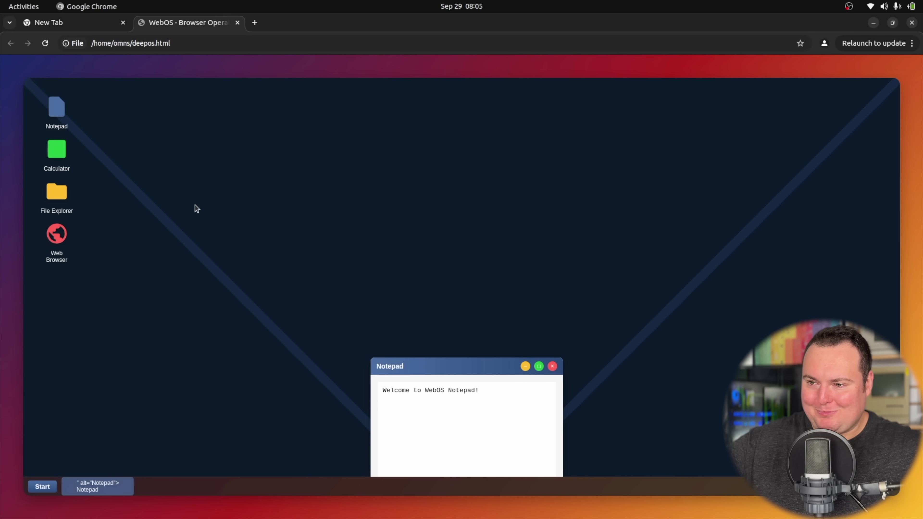
{"action": "left_click_drag", "start_coordinate": [403, 351], "coordinate": [469, 275]}
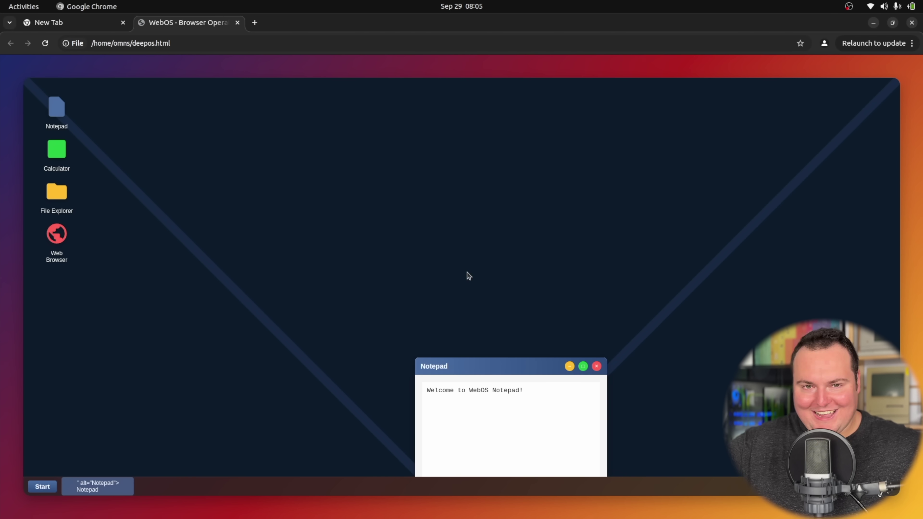
{"action": "left_click_drag", "start_coordinate": [469, 368], "coordinate": [242, 276]}
{"action": "left_click", "coordinate": [422, 367]}
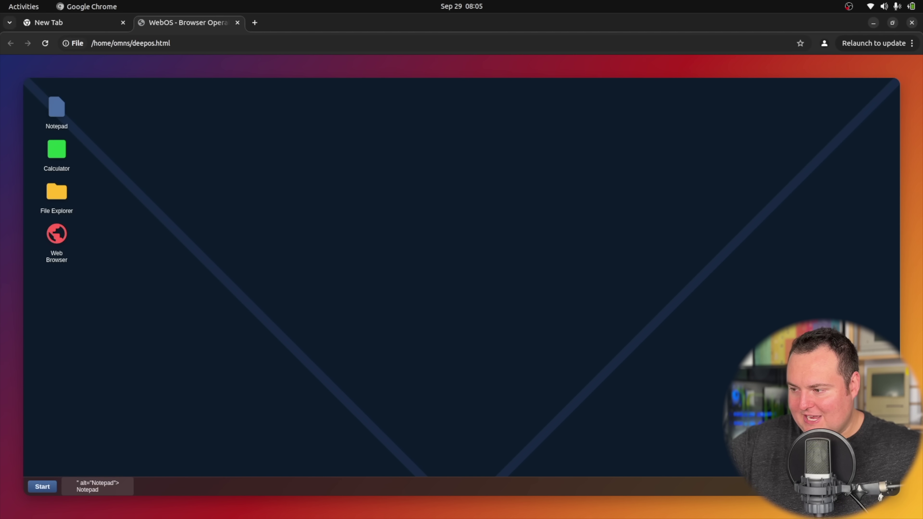
{"action": "right_click", "coordinate": [418, 150]}
{"action": "left_click", "coordinate": [382, 161]}
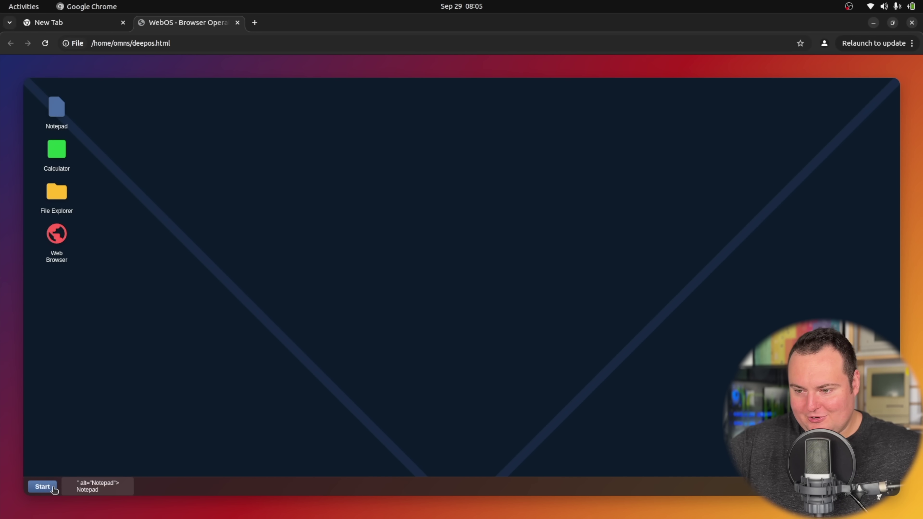
Launch the WebOS Web Browser from the Start menu and move it lower on the desktop
{"action": "left_click", "coordinate": [43, 487]}
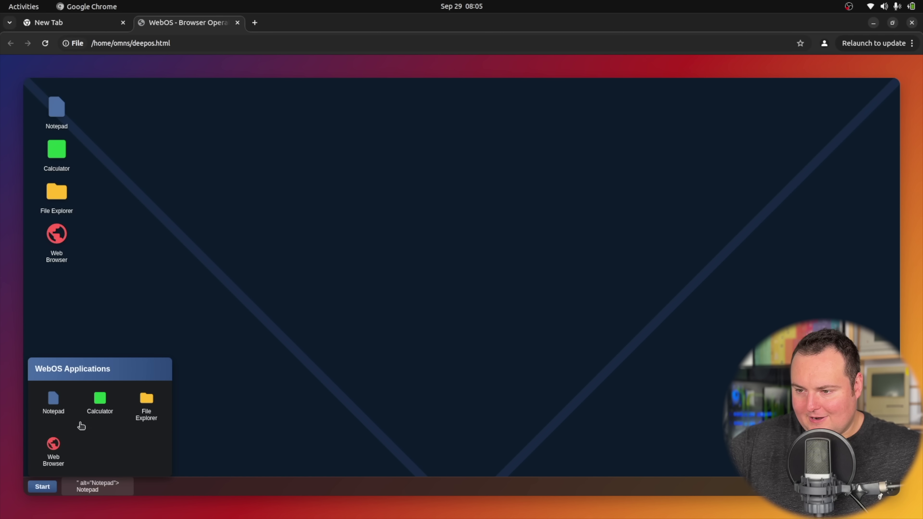
{"action": "left_click", "coordinate": [53, 451]}
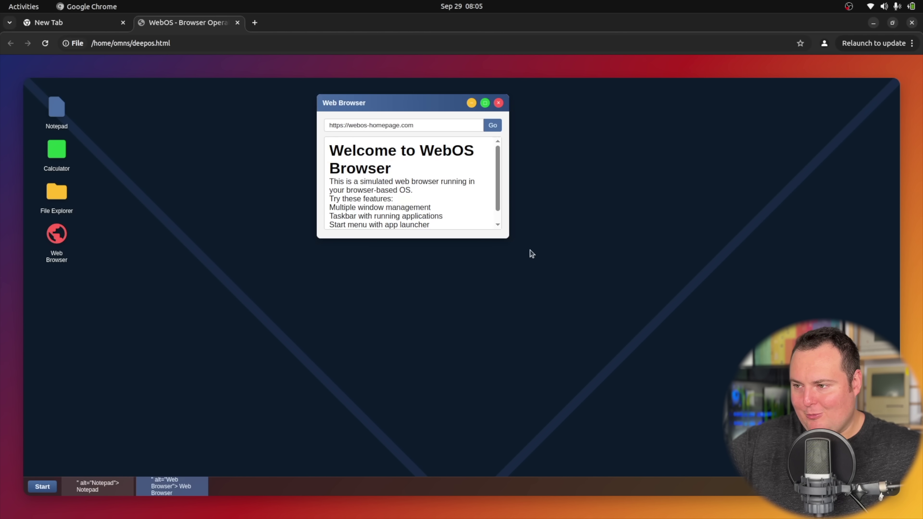
{"action": "mouse_move", "coordinate": [508, 238]}
{"action": "left_mouse_down"}
{"action": "mouse_move", "coordinate": [515, 246]}
{"action": "mouse_move", "coordinate": [506, 234]}
{"action": "left_mouse_up"}
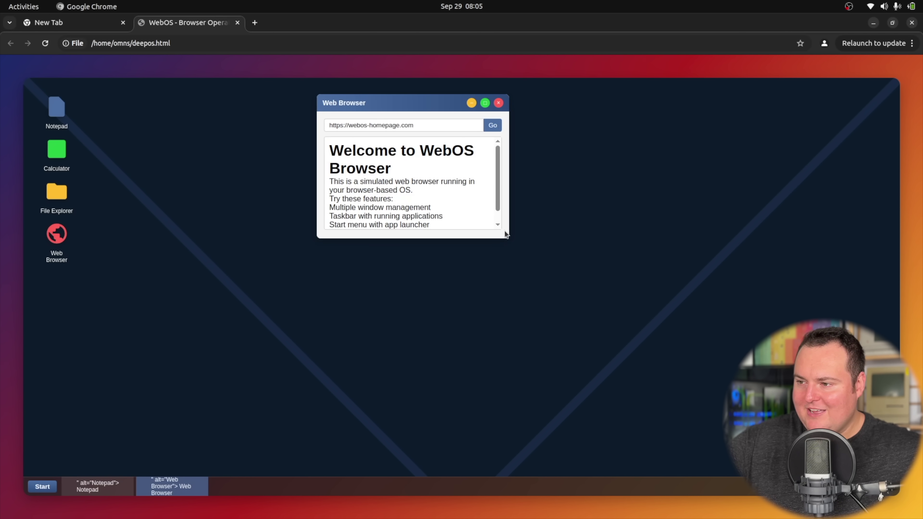
{"action": "left_click_drag", "start_coordinate": [378, 98], "coordinate": [379, 181]}
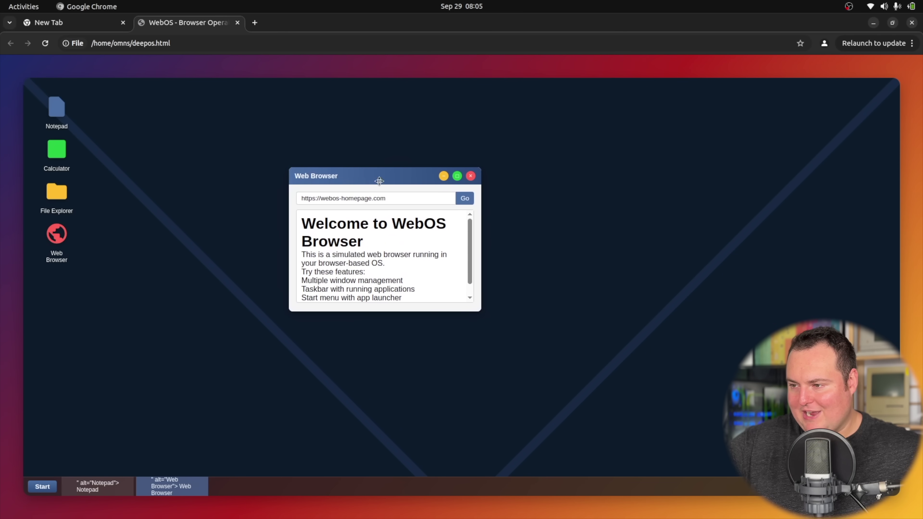
{"action": "scroll", "coordinate": [460, 241], "scroll_direction": "down", "scroll_amount": 1}
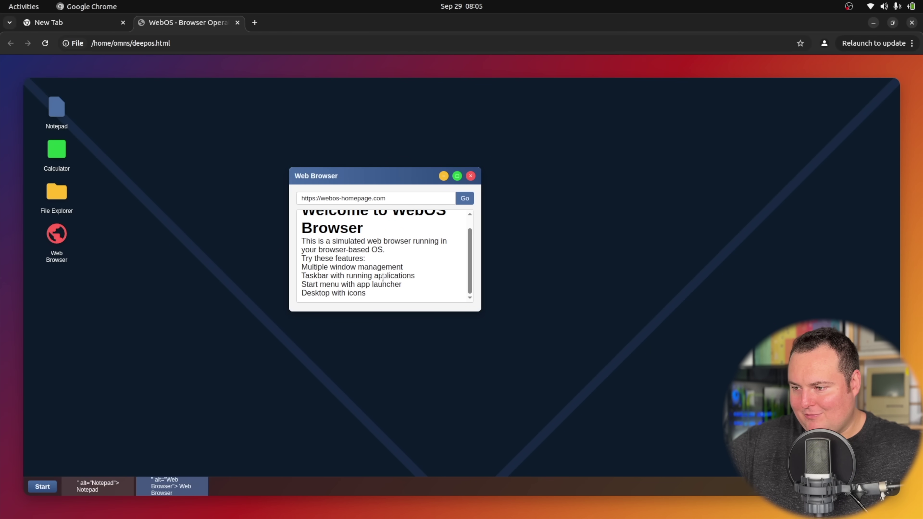
{"action": "scroll", "coordinate": [373, 263], "scroll_direction": "up", "scroll_amount": 1}
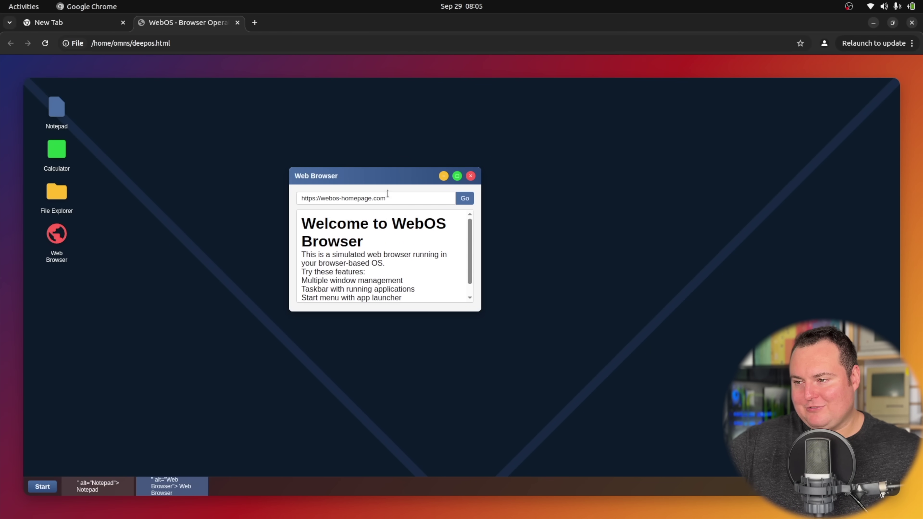
Load subsribeorelse.com in the simulated browser, trying maximize, restore and minimize along the way
{"action": "left_click", "coordinate": [388, 193]}
{"action": "triple_click", "coordinate": [390, 198]}
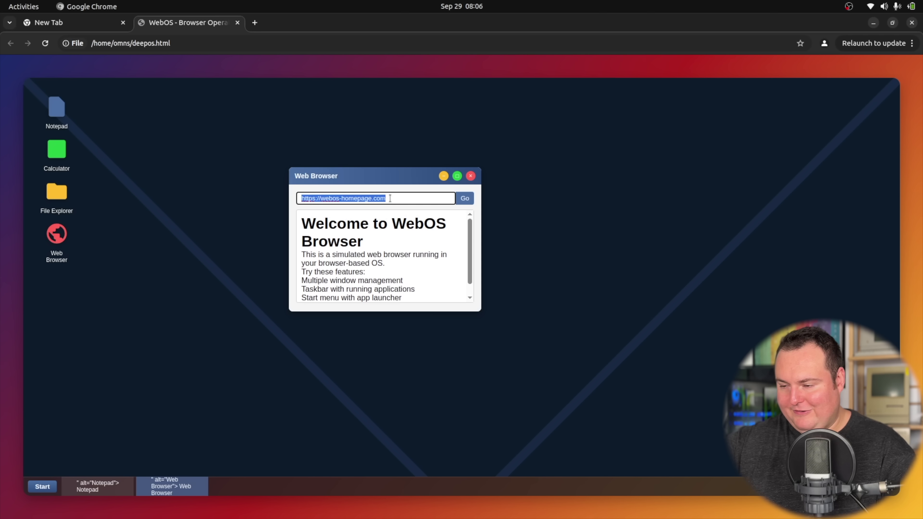
{"action": "type", "text": "subsr"}
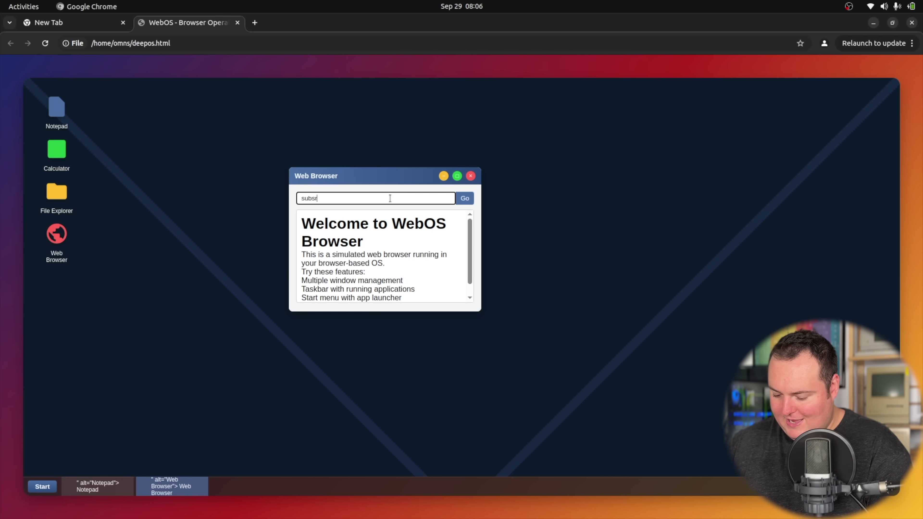
{"action": "type", "text": "ibeorelse.c"}
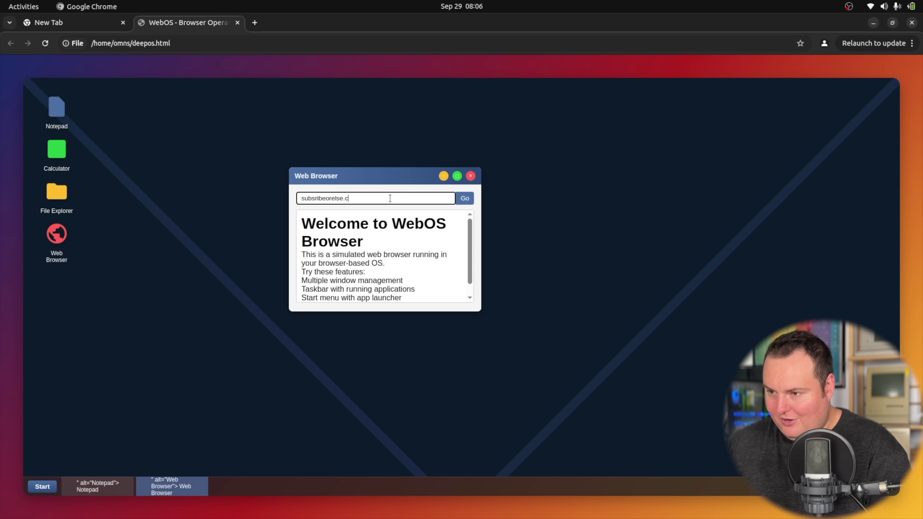
{"action": "type", "text": "om"}
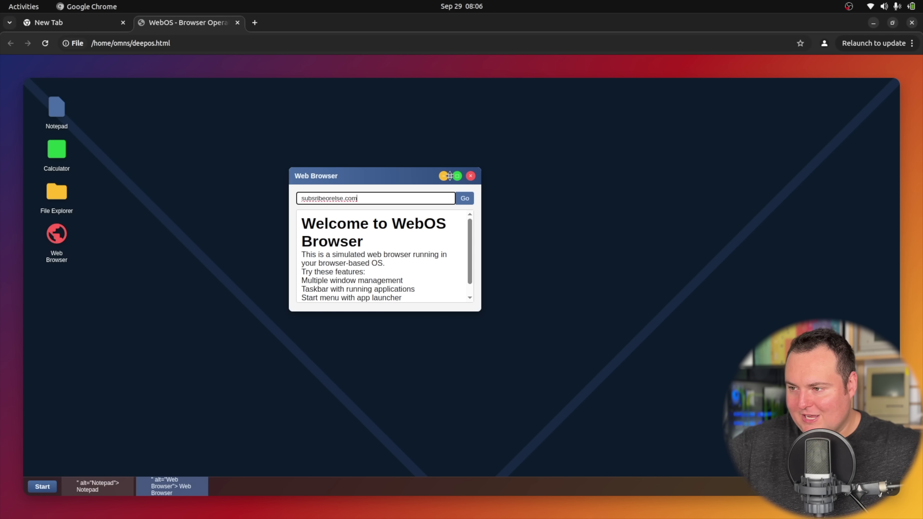
{"action": "left_click", "coordinate": [457, 176]}
{"action": "left_click", "coordinate": [876, 88]}
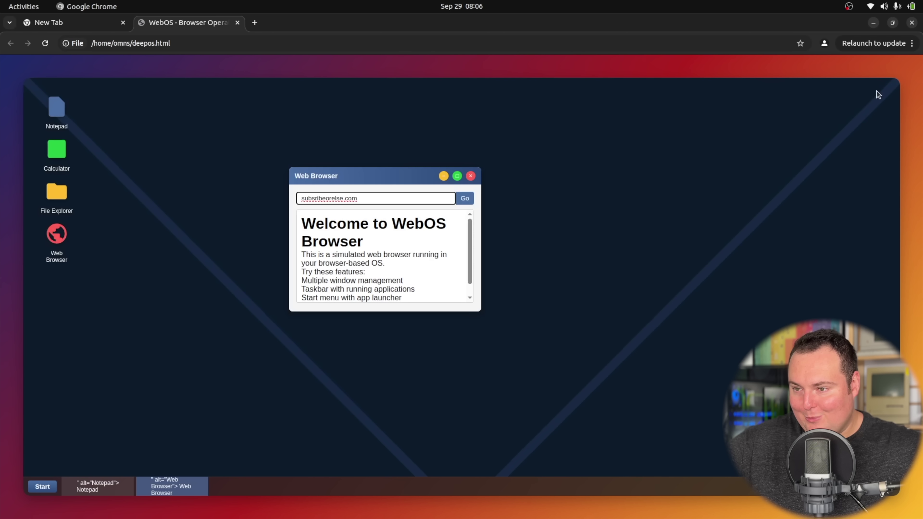
{"action": "left_click", "coordinate": [472, 194]}
{"action": "left_click", "coordinate": [444, 176]}
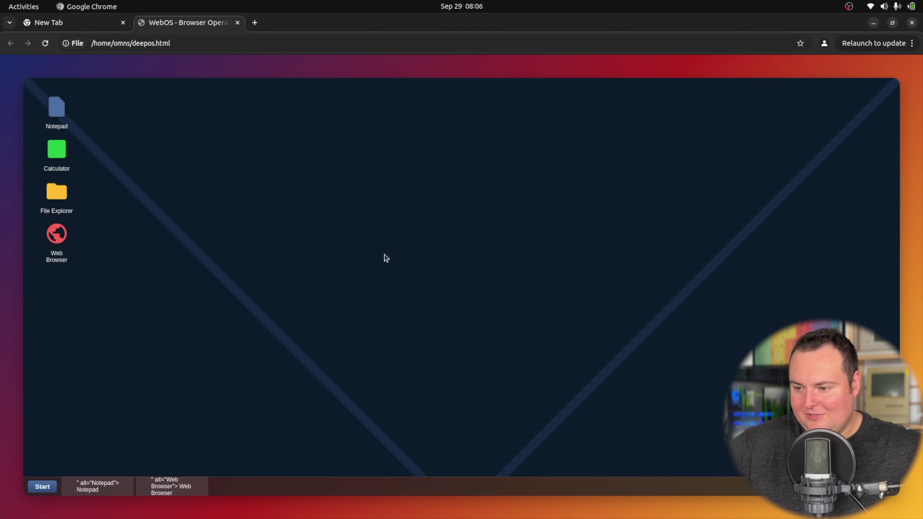
Restore the Web Browser and Notepad windows, then close both of them
{"action": "left_click", "coordinate": [180, 491]}
{"action": "left_click", "coordinate": [114, 490]}
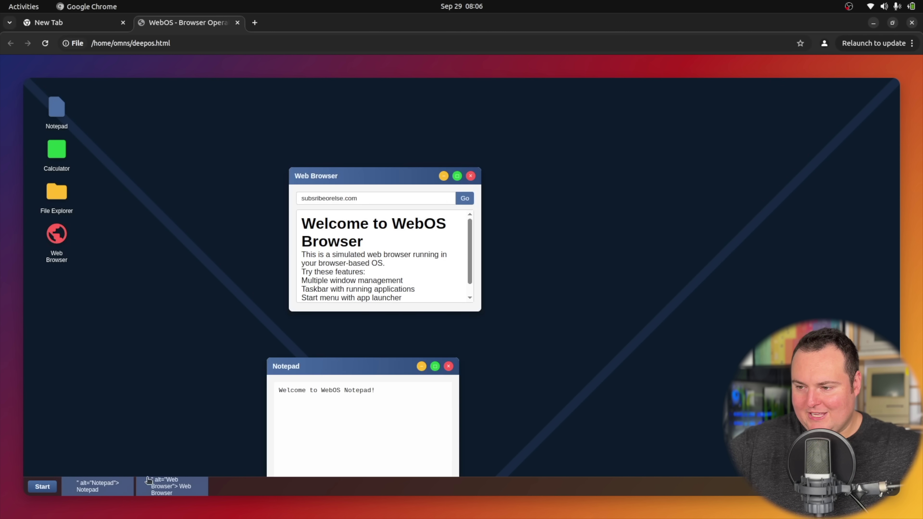
{"action": "left_click_drag", "start_coordinate": [331, 367], "coordinate": [152, 309]}
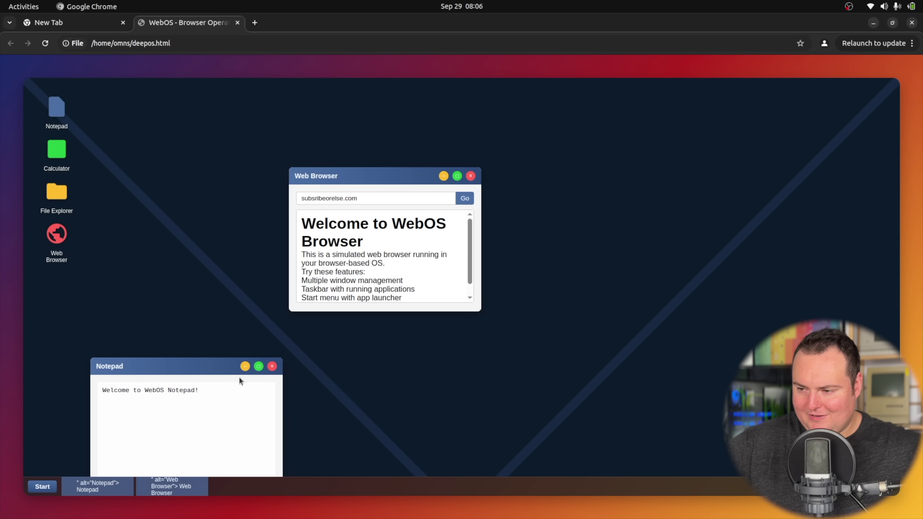
{"action": "left_click", "coordinate": [273, 367]}
{"action": "left_click", "coordinate": [471, 176]}
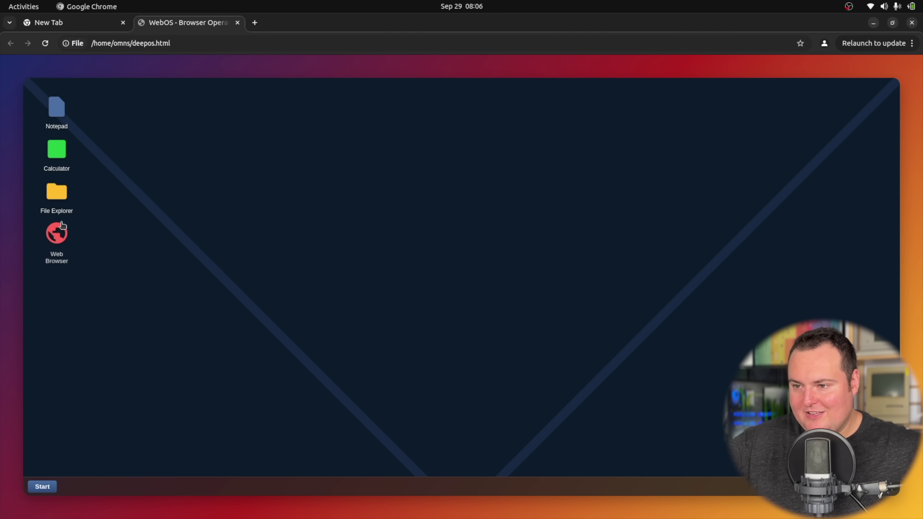
Open File Explorer, drag it around, maximize and restore it, then close it
{"action": "double_click", "coordinate": [56, 193]}
{"action": "left_click_drag", "start_coordinate": [694, 366], "coordinate": [264, 317]}
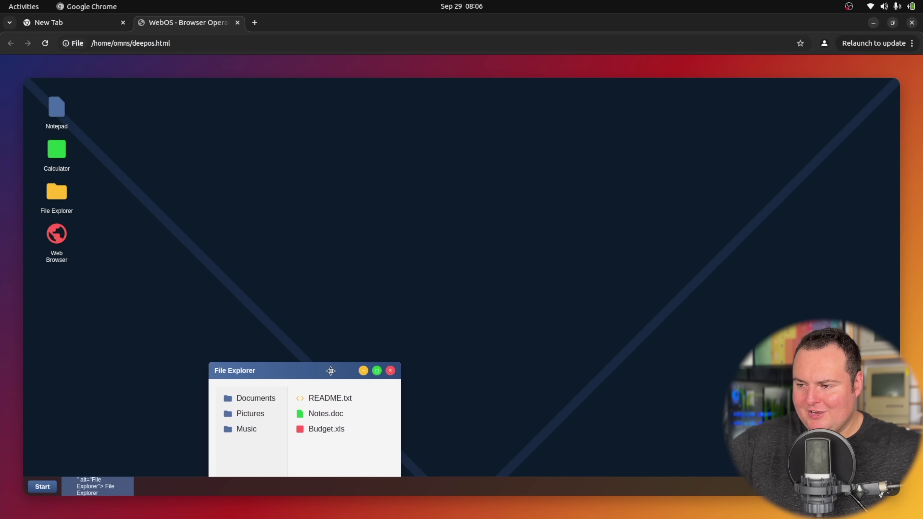
{"action": "left_click_drag", "start_coordinate": [292, 362], "coordinate": [149, 363]}
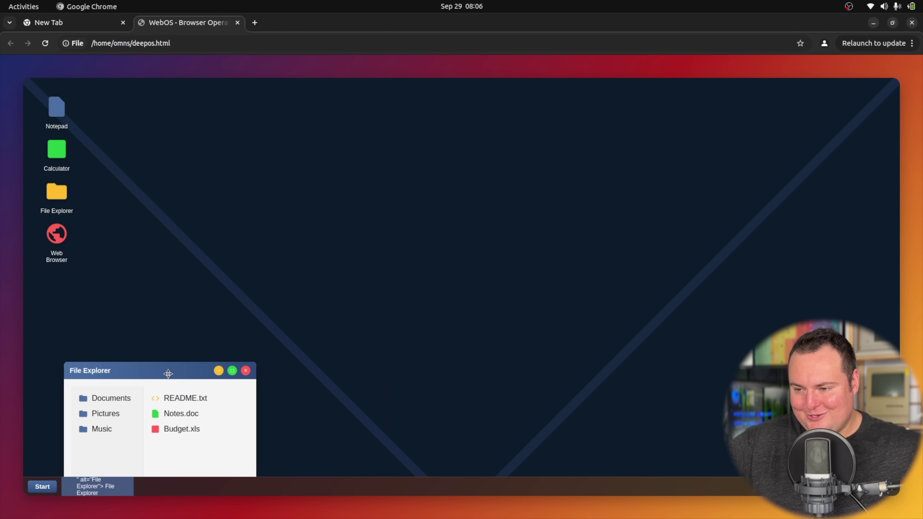
{"action": "left_click_drag", "start_coordinate": [189, 386], "coordinate": [268, 351]}
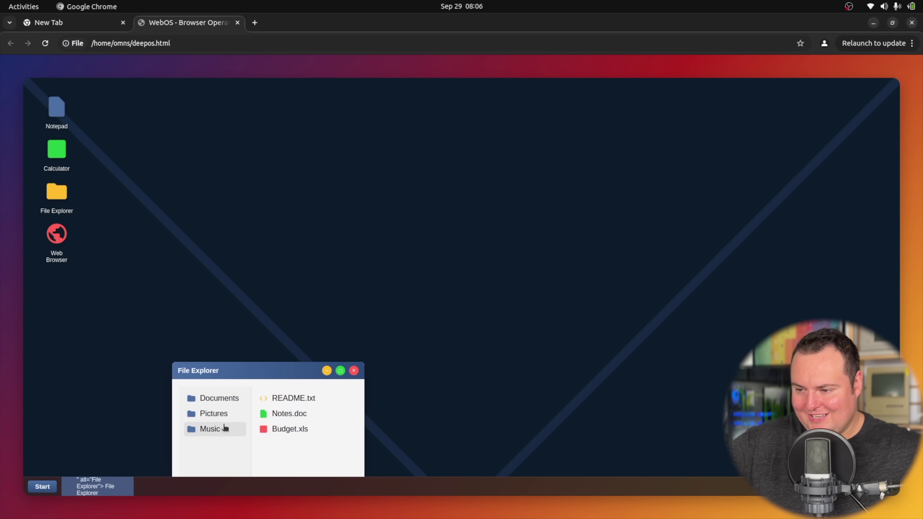
{"action": "left_click", "coordinate": [340, 371]}
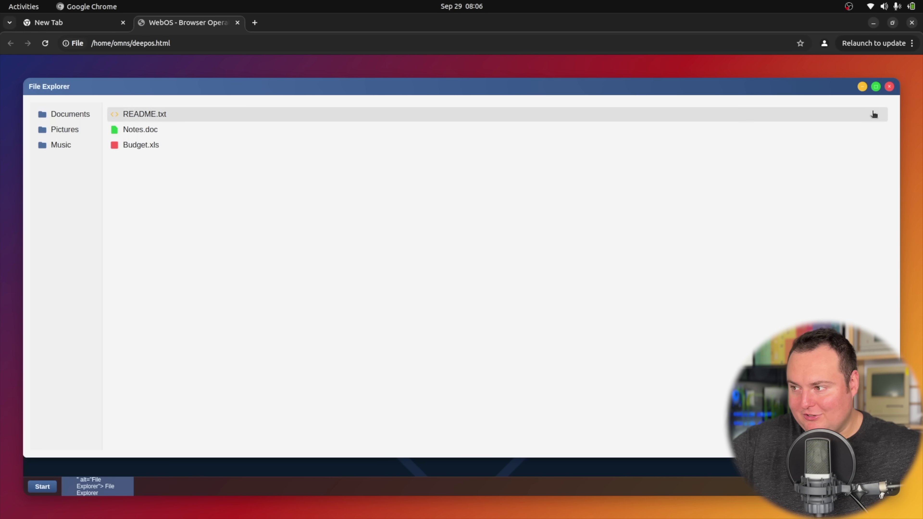
{"action": "left_click", "coordinate": [877, 87]}
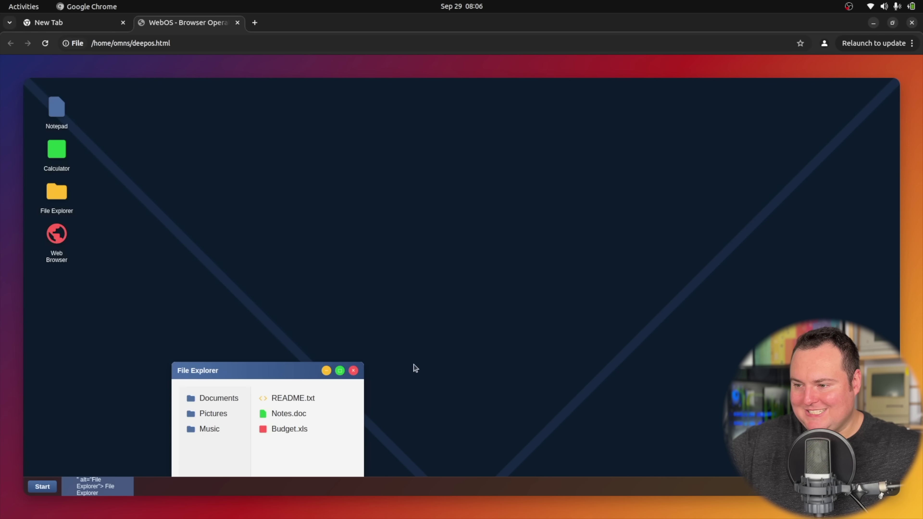
{"action": "left_click", "coordinate": [354, 369]}
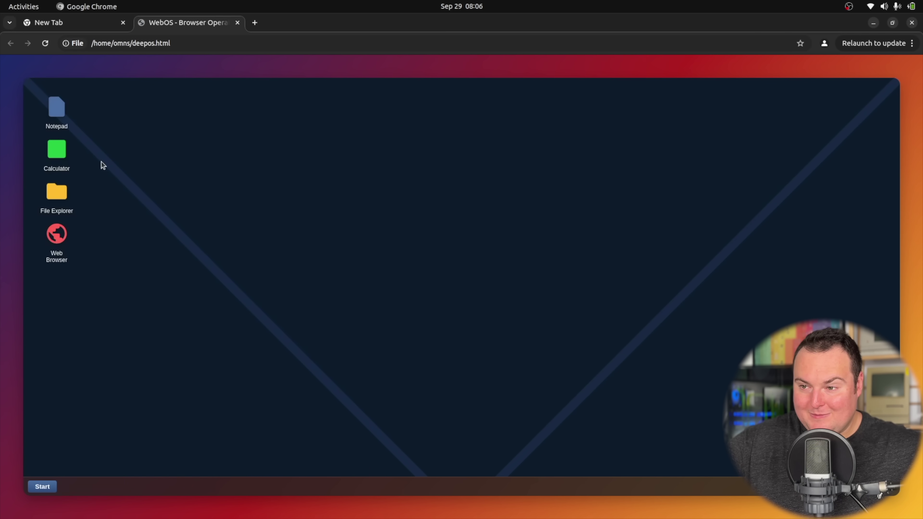
Launch Calculator, close the extra copy, and minimize the remaining one to the taskbar
{"action": "double_click", "coordinate": [63, 156]}
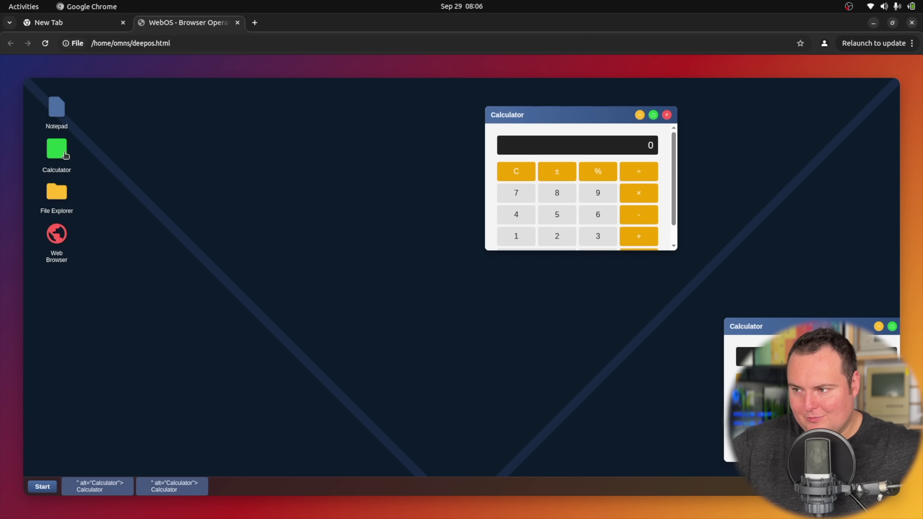
{"action": "left_click_drag", "start_coordinate": [596, 122], "coordinate": [491, 134]}
{"action": "left_click", "coordinate": [560, 128]}
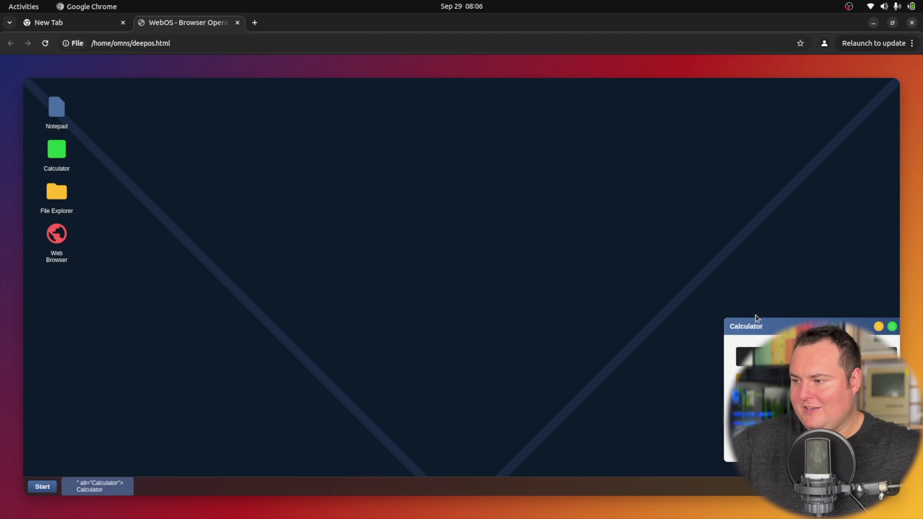
{"action": "left_click_drag", "start_coordinate": [754, 323], "coordinate": [744, 217]}
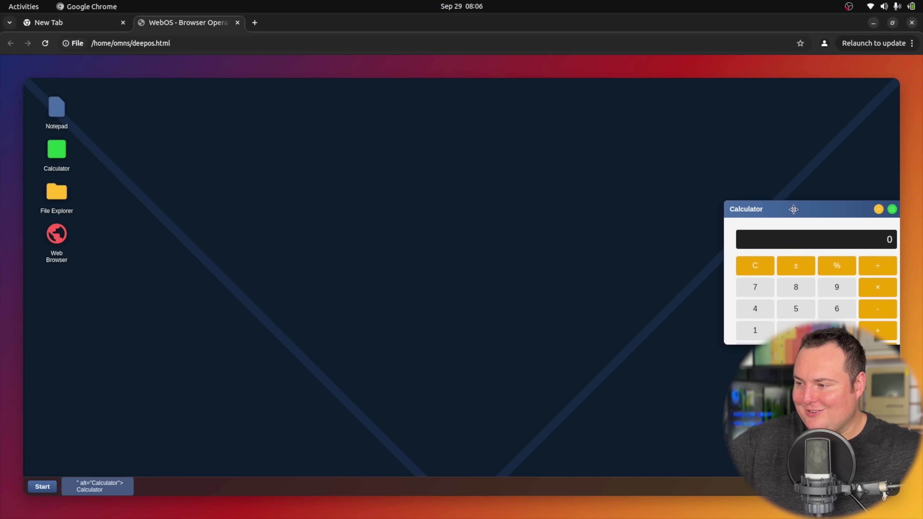
{"action": "right_click", "coordinate": [102, 480]}
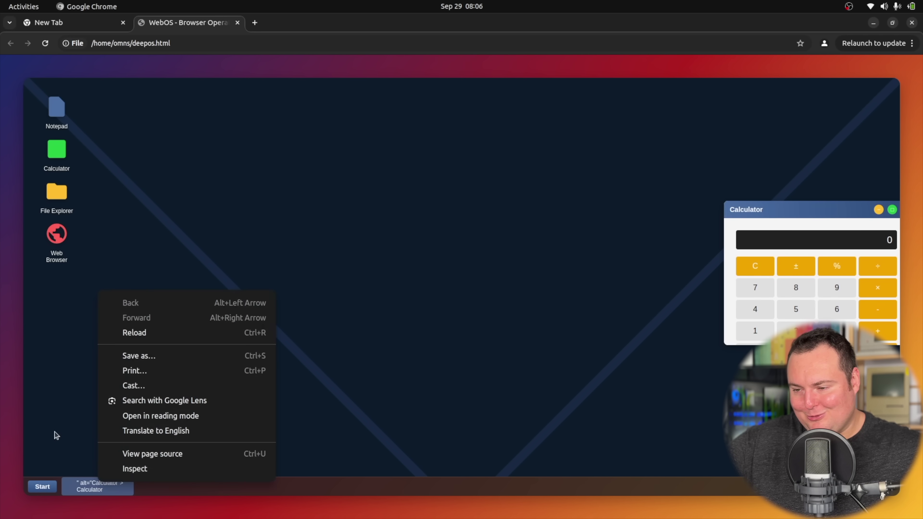
{"action": "left_click", "coordinate": [87, 484]}
{"action": "left_click", "coordinate": [92, 485]}
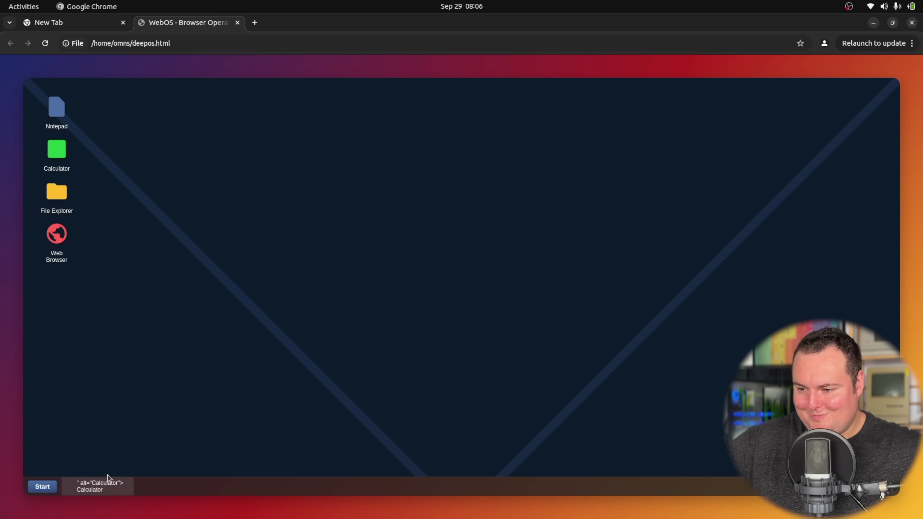
Open a fresh Calculator and compute 64 × 6 = 384
{"action": "double_click", "coordinate": [56, 153]}
{"action": "left_click_drag", "start_coordinate": [696, 215], "coordinate": [348, 149]}
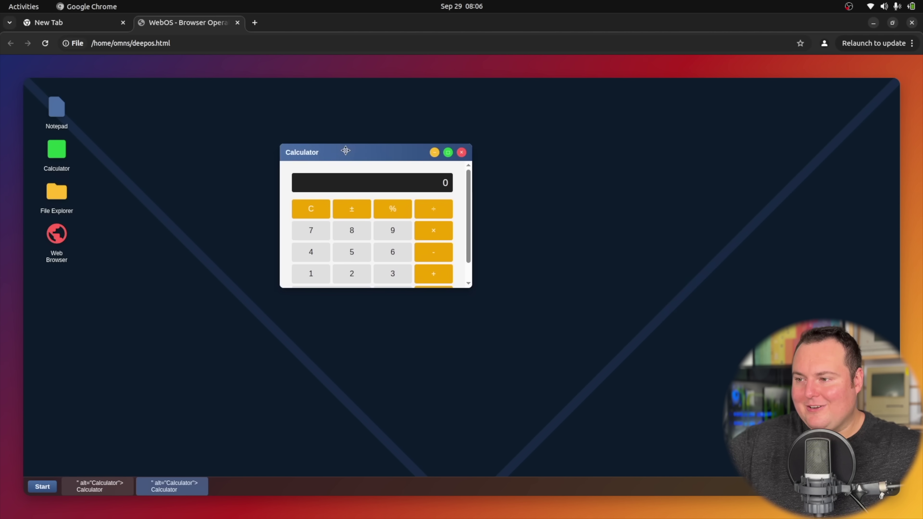
{"action": "scroll", "coordinate": [471, 281], "scroll_direction": "down", "scroll_amount": 1}
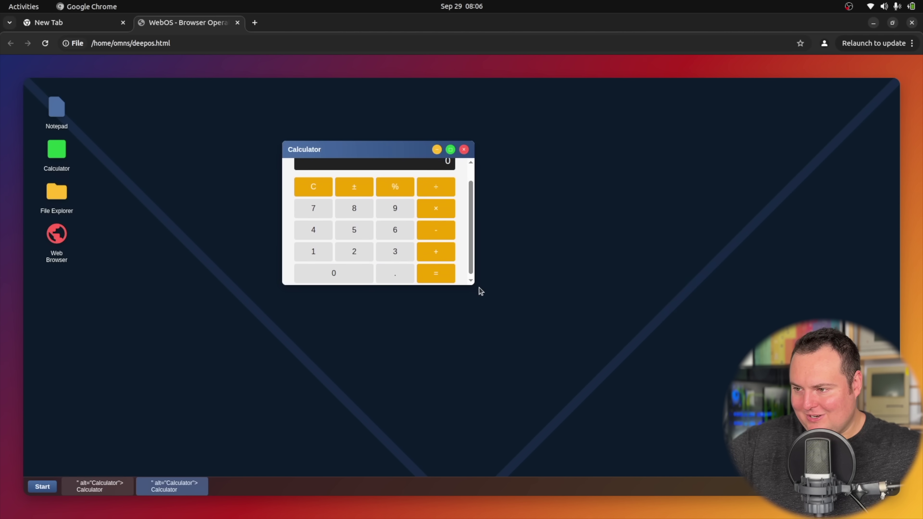
{"action": "left_click", "coordinate": [398, 229]}
{"action": "left_click", "coordinate": [315, 228]}
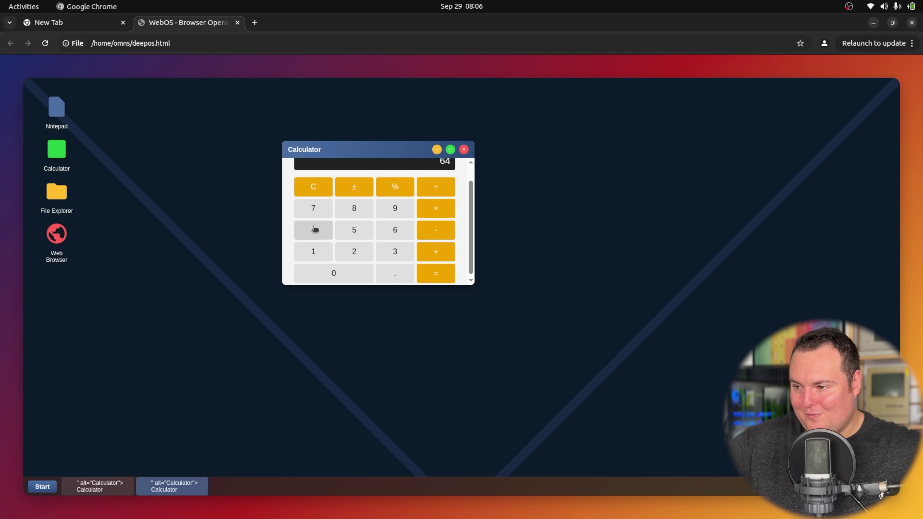
{"action": "left_click", "coordinate": [437, 207]}
{"action": "left_click", "coordinate": [405, 239]}
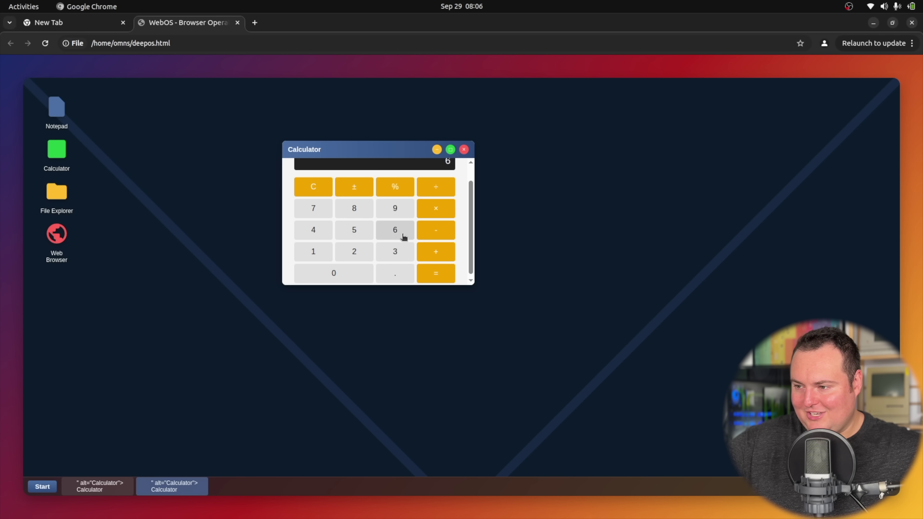
{"action": "left_click", "coordinate": [433, 279]}
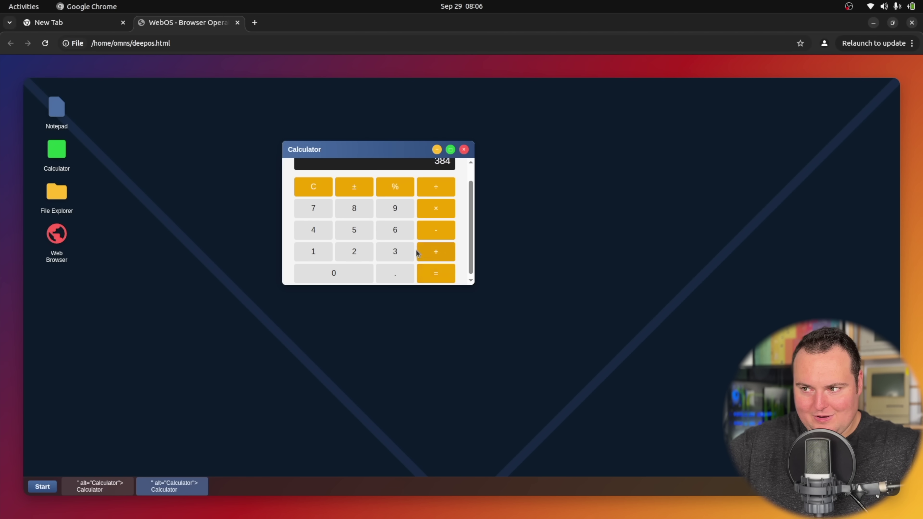
Divide 384 by 6 to get back to 64
{"action": "scroll", "coordinate": [417, 250], "scroll_direction": "up", "scroll_amount": 1}
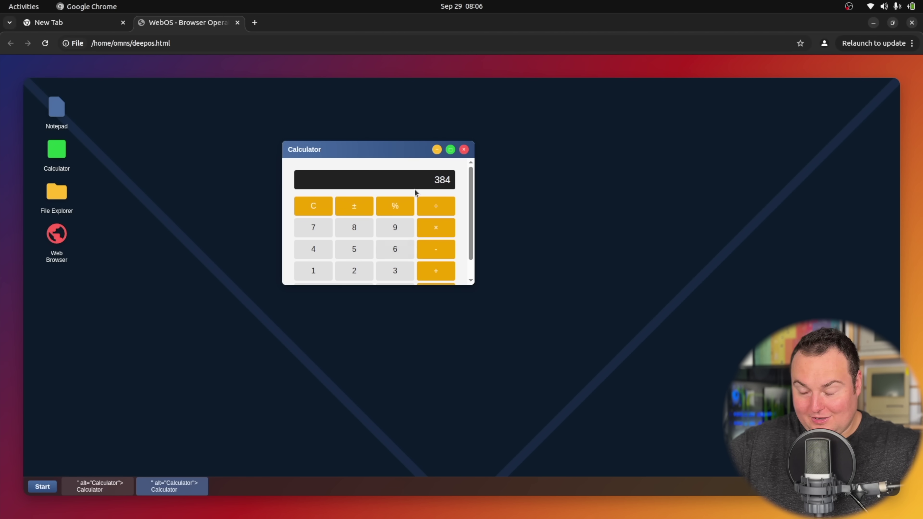
{"action": "left_click", "coordinate": [438, 203]}
{"action": "left_click", "coordinate": [406, 249]}
{"action": "scroll", "coordinate": [415, 240], "scroll_direction": "down", "scroll_amount": 1}
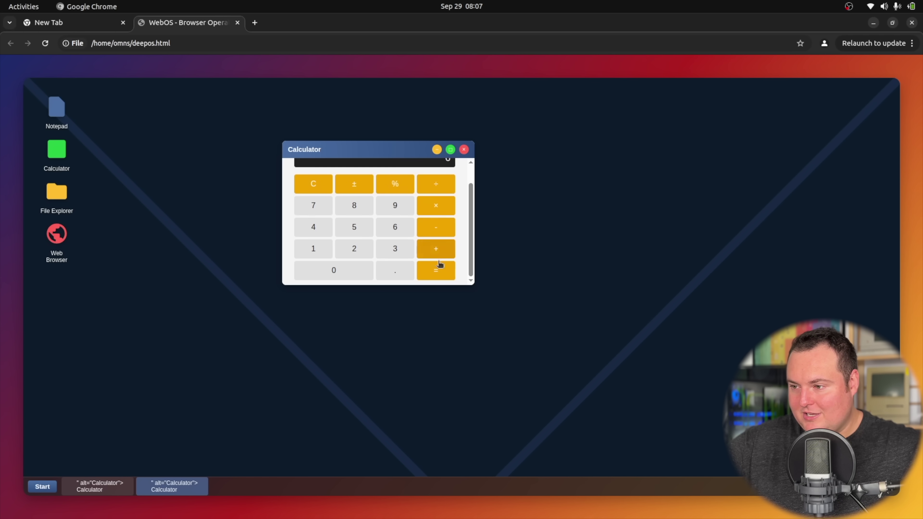
{"action": "scroll", "coordinate": [435, 271], "scroll_direction": "up", "scroll_amount": 1}
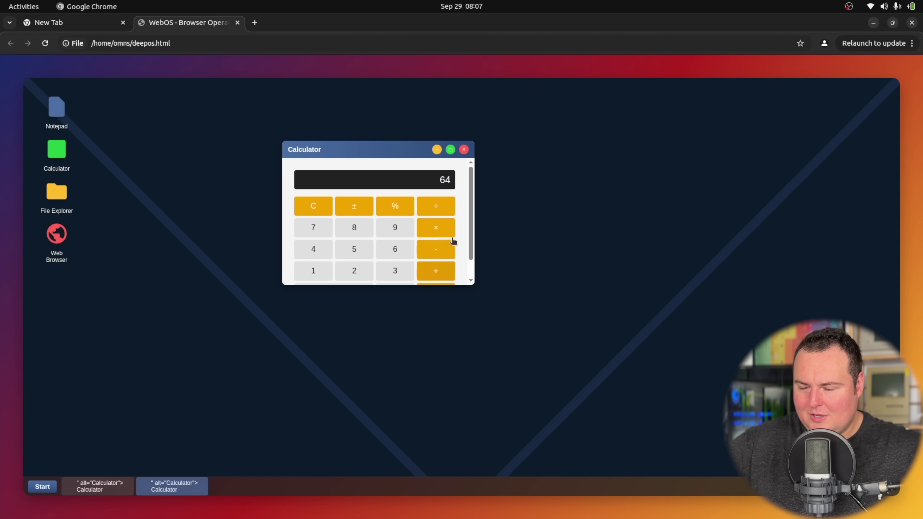
Maximize and restore the Calculator, move it right, and open a Notepad window
{"action": "left_click", "coordinate": [451, 150]}
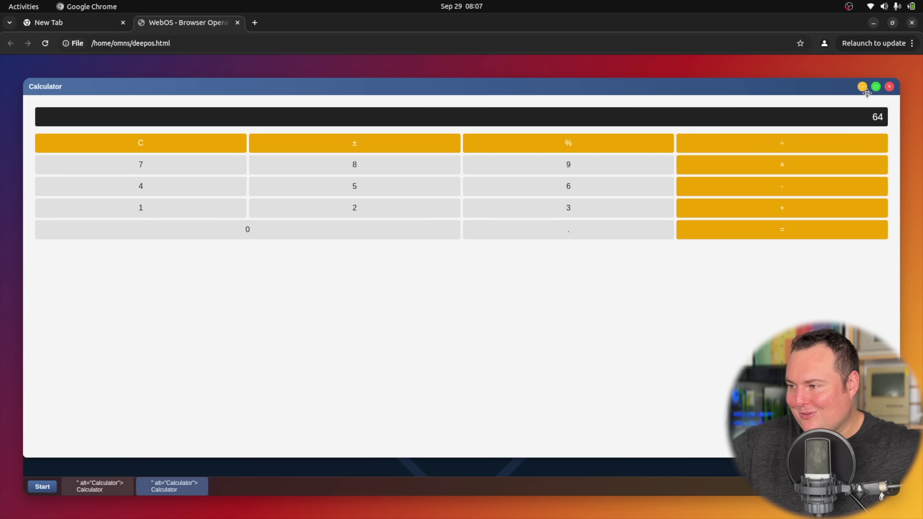
{"action": "left_click", "coordinate": [876, 87]}
{"action": "left_click_drag", "start_coordinate": [358, 153], "coordinate": [455, 157]}
{"action": "double_click", "coordinate": [56, 107]}
Type the test text 'gadsf' and 'sdgds' into the front Notepad window
{"action": "left_click", "coordinate": [420, 223]}
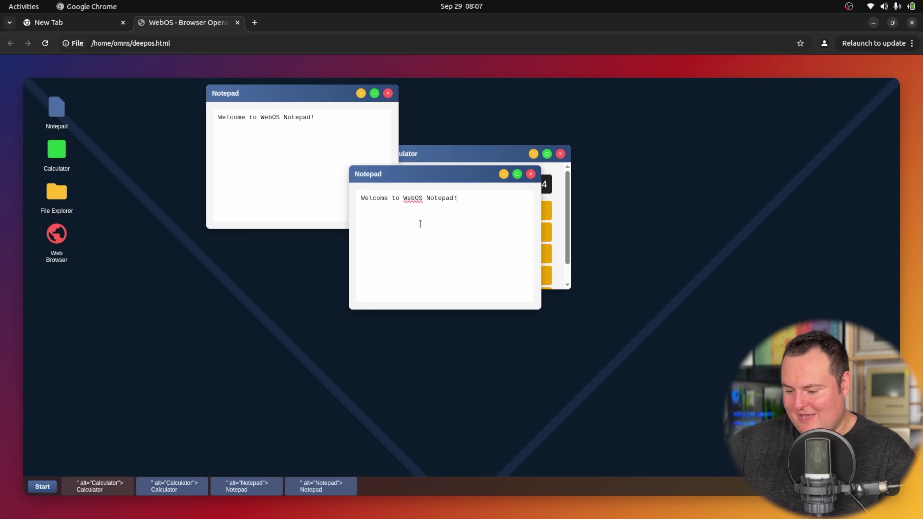
{"action": "type", "text": "gadsfgads"}
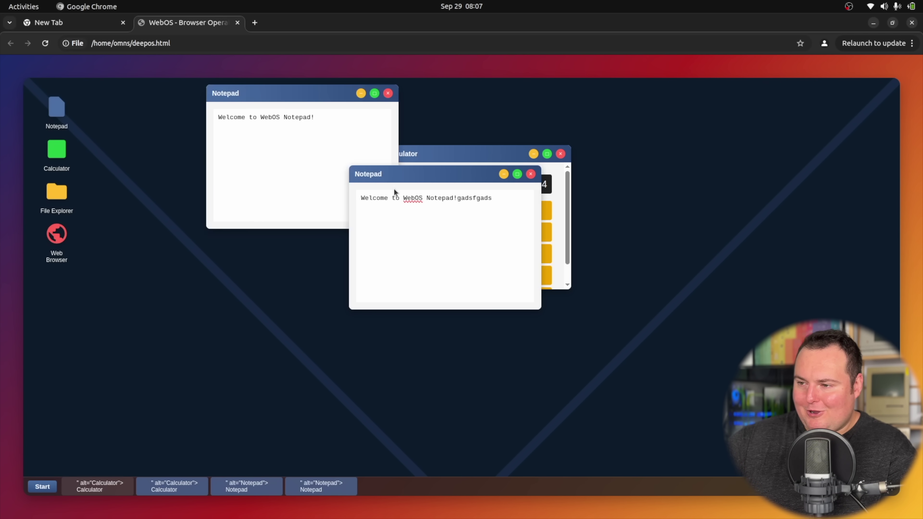
{"action": "left_click_drag", "start_coordinate": [431, 218], "coordinate": [431, 198]}
{"action": "type", "text": "sdgds"}
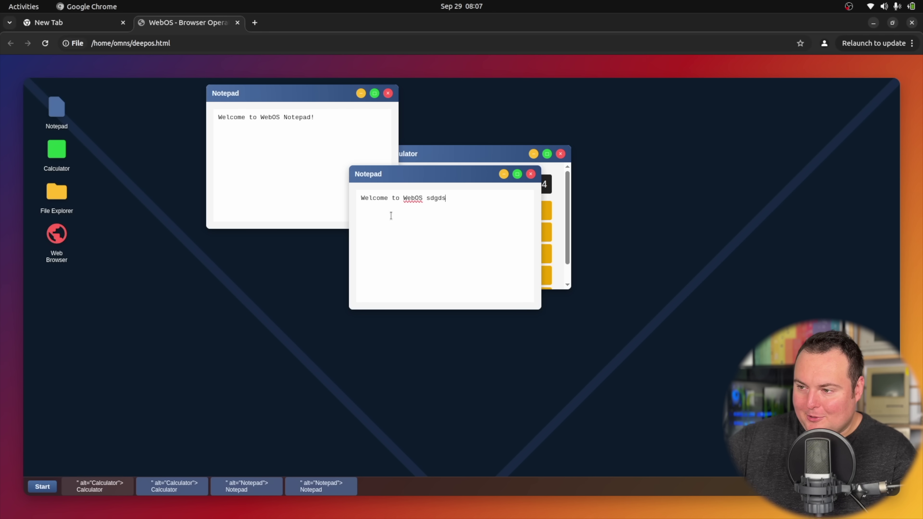
Open dozens of extra Notepad, Calculator, File Explorer and Web Browser windows from the desktop icons
{"action": "double_click", "coordinate": [58, 113]}
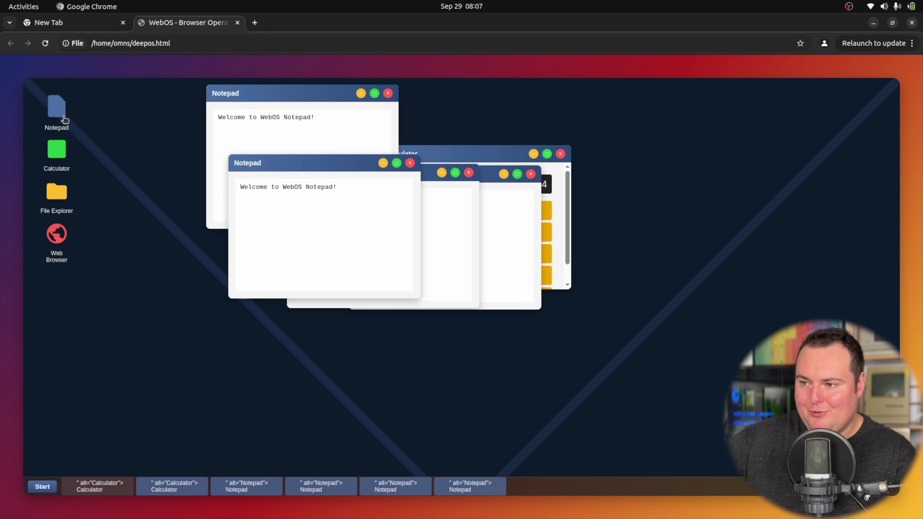
{"action": "double_click", "coordinate": [57, 150]}
{"action": "double_click", "coordinate": [58, 160]}
{"action": "double_click", "coordinate": [61, 212]}
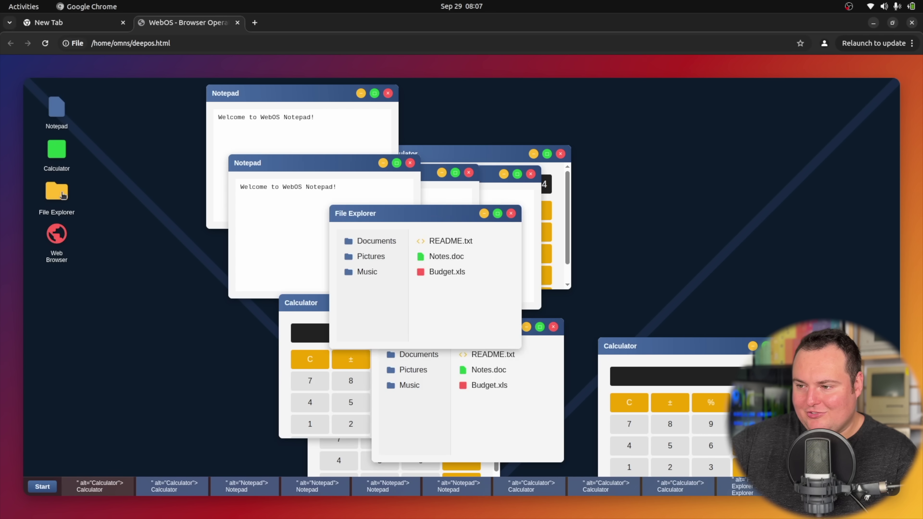
{"action": "double_click", "coordinate": [63, 216]}
{"action": "double_click", "coordinate": [56, 234]}
{"action": "double_click", "coordinate": [56, 234]}
{"action": "double_click", "coordinate": [56, 234]}
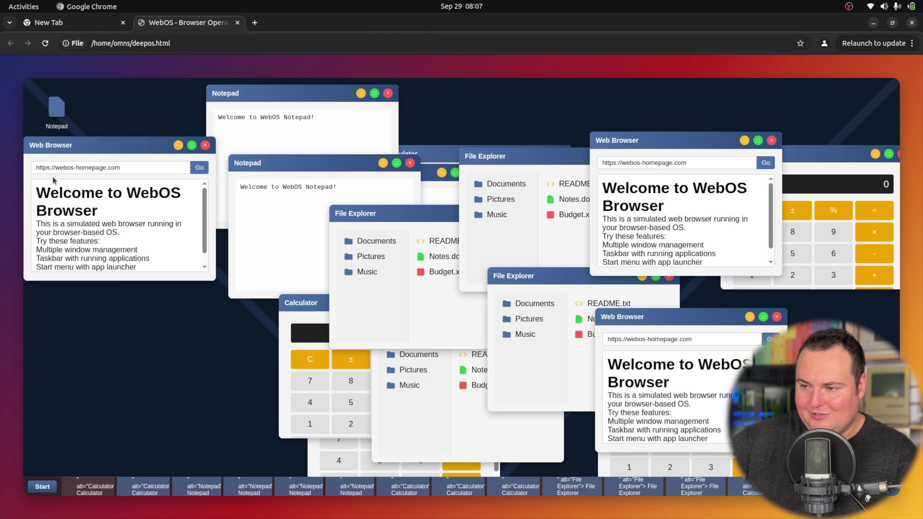
{"action": "double_click", "coordinate": [54, 112]}
{"action": "double_click", "coordinate": [53, 114]}
{"action": "double_click", "coordinate": [53, 114]}
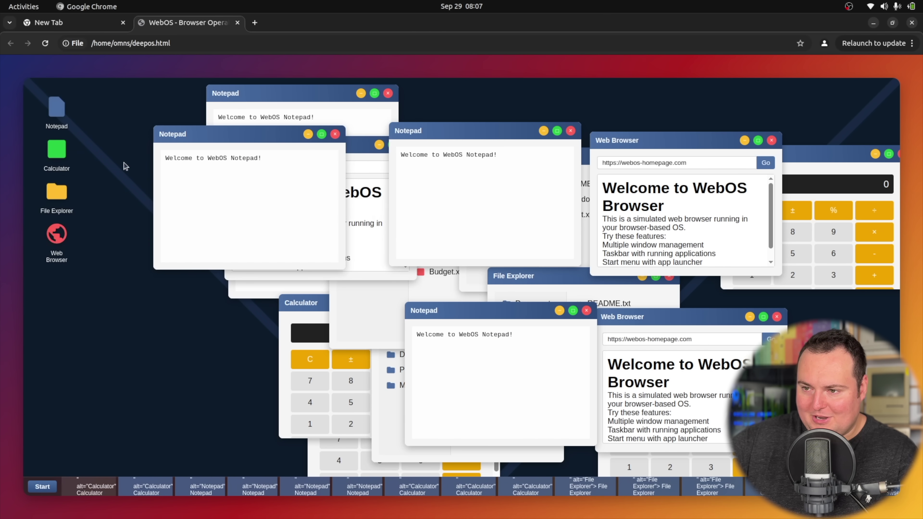
{"action": "double_click", "coordinate": [55, 147]}
{"action": "double_click", "coordinate": [54, 147]}
{"action": "double_click", "coordinate": [55, 148]}
{"action": "double_click", "coordinate": [55, 109]}
{"action": "double_click", "coordinate": [55, 148]}
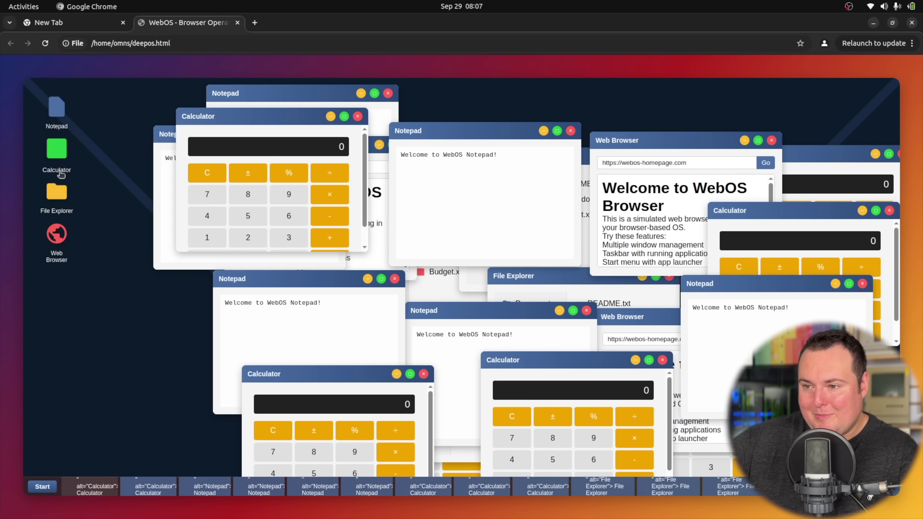
{"action": "double_click", "coordinate": [56, 191]}
{"action": "double_click", "coordinate": [57, 191]}
{"action": "double_click", "coordinate": [55, 140]}
{"action": "double_click", "coordinate": [55, 147]}
{"action": "double_click", "coordinate": [55, 147]}
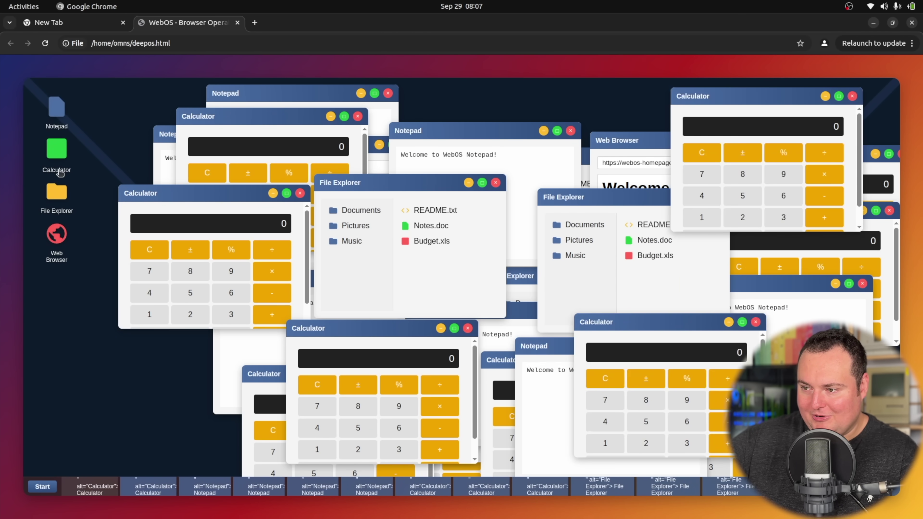
{"action": "double_click", "coordinate": [57, 191]}
{"action": "double_click", "coordinate": [57, 191]}
{"action": "double_click", "coordinate": [61, 167]}
{"action": "double_click", "coordinate": [62, 168]}
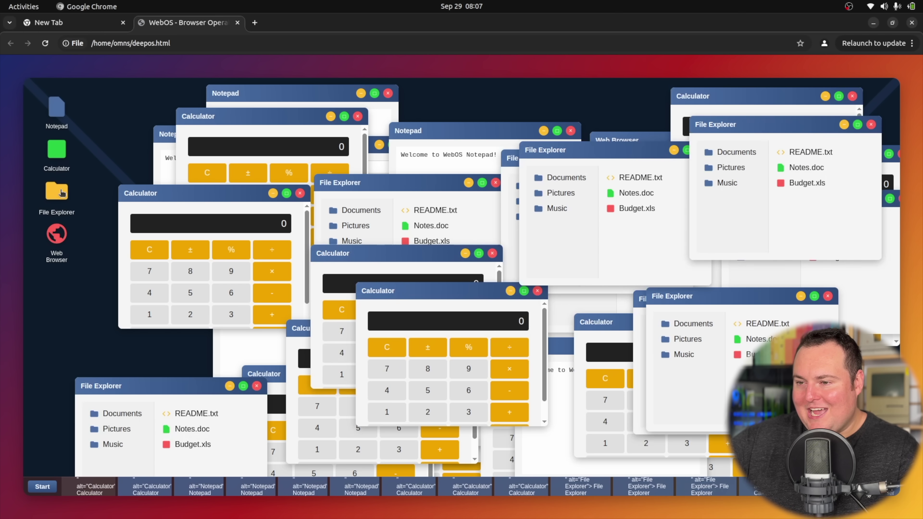
{"action": "left_click", "coordinate": [62, 193]}
{"action": "double_click", "coordinate": [60, 155]}
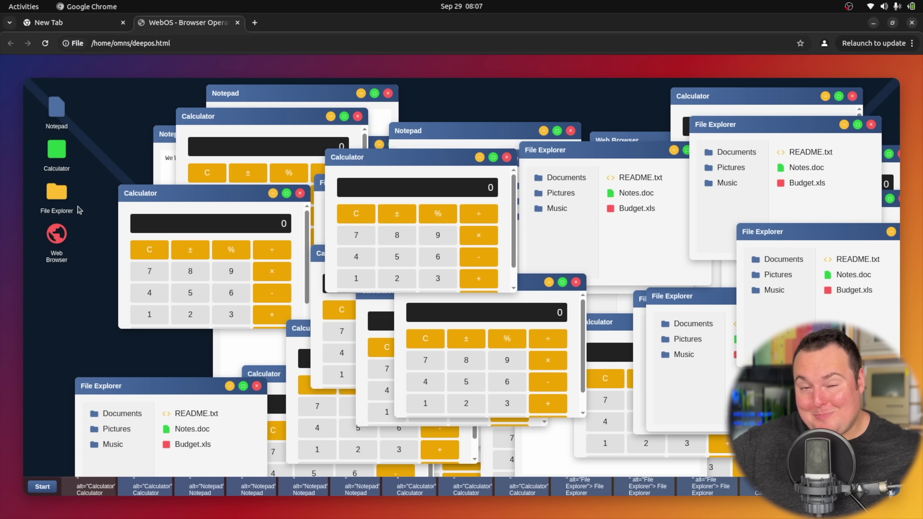
{"action": "double_click", "coordinate": [60, 192]}
{"action": "double_click", "coordinate": [60, 192]}
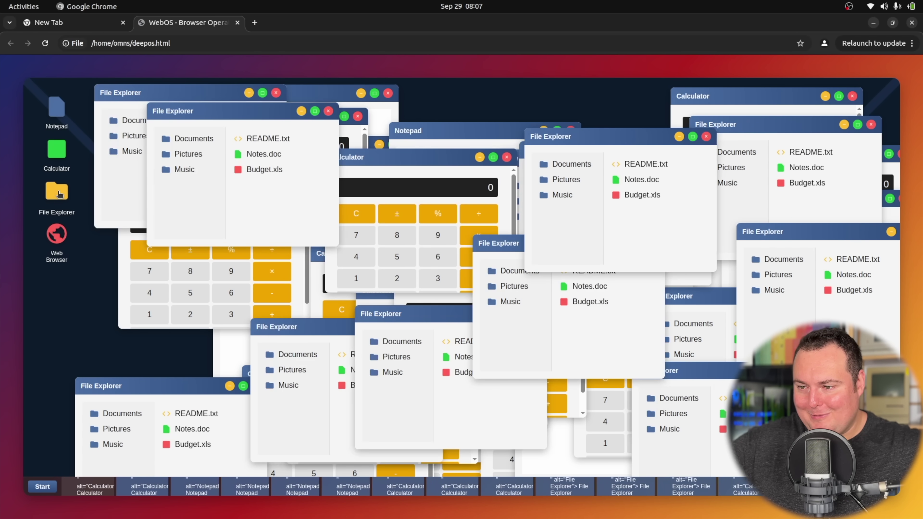
{"action": "left_click", "coordinate": [59, 192]}
{"action": "double_click", "coordinate": [68, 163]}
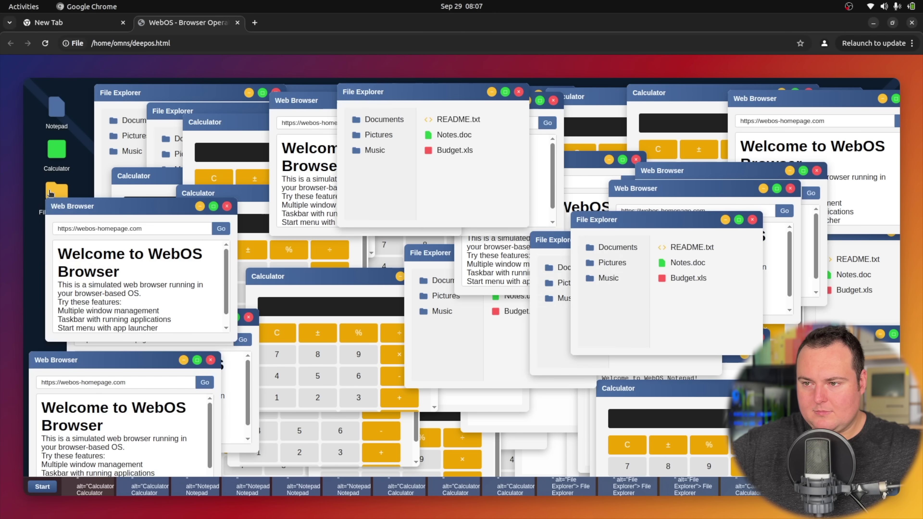
{"action": "double_click", "coordinate": [55, 119]}
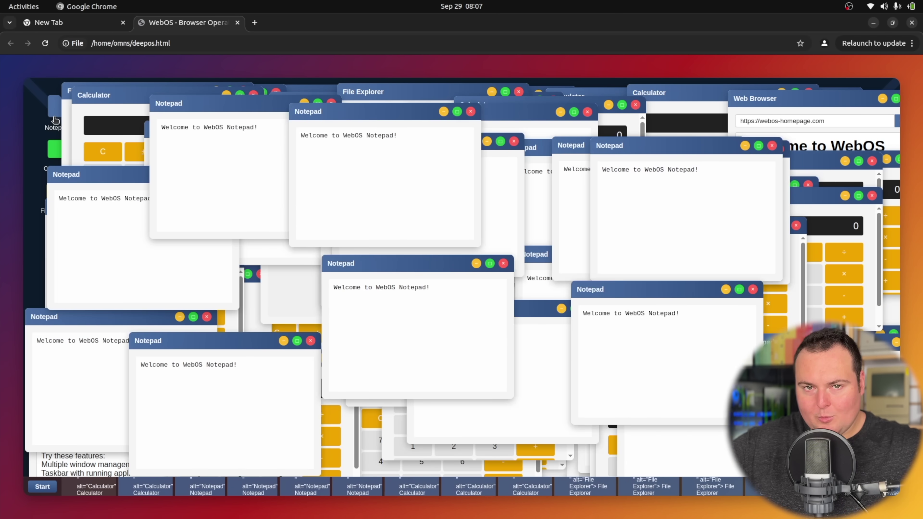
{"action": "double_click", "coordinate": [54, 149]}
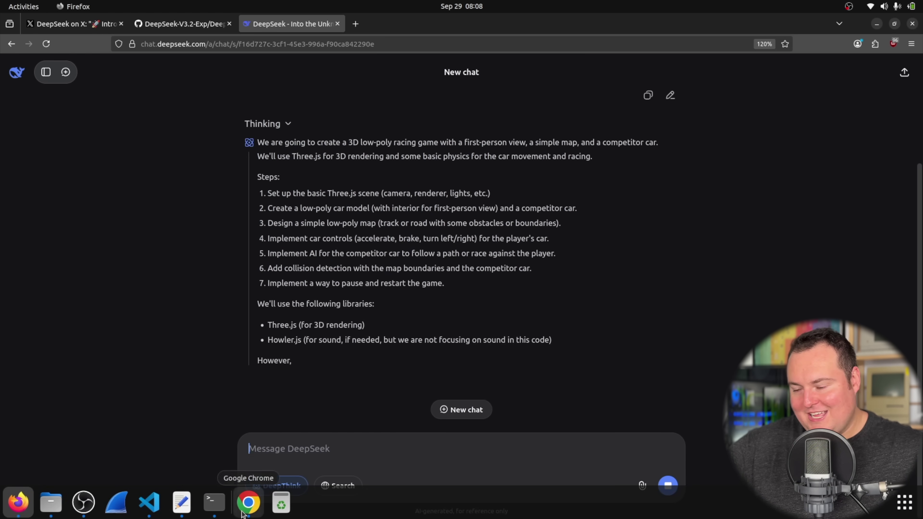
Check the WebOS page in Chrome, then hide Chrome and scroll the finished racing-game answer
{"action": "left_click", "coordinate": [249, 503]}
{"action": "left_click_drag", "start_coordinate": [451, 154], "coordinate": [145, 131]}
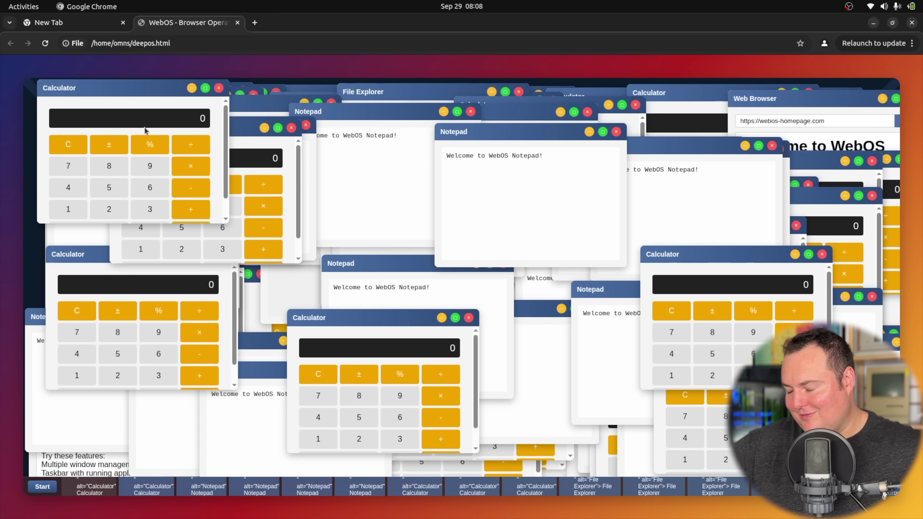
{"action": "left_click", "coordinate": [873, 23]}
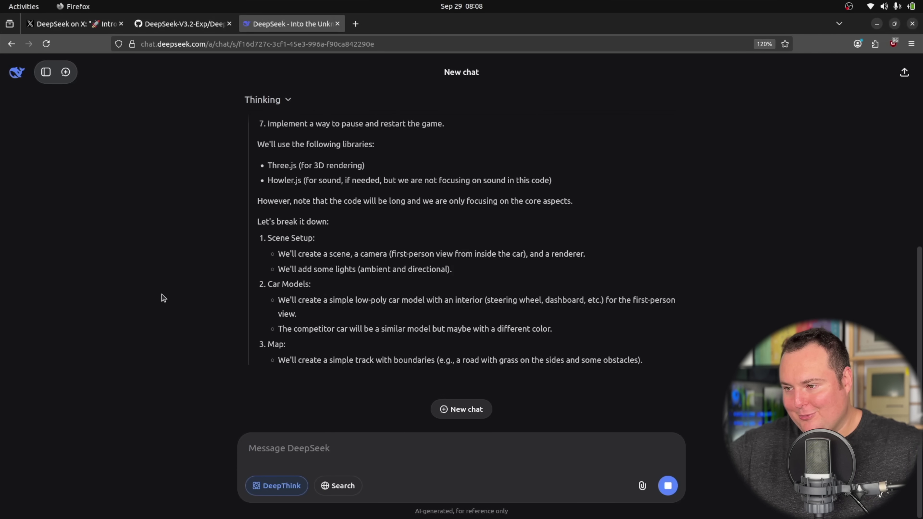
{"action": "scroll", "coordinate": [164, 298], "scroll_direction": "up", "scroll_amount": 8}
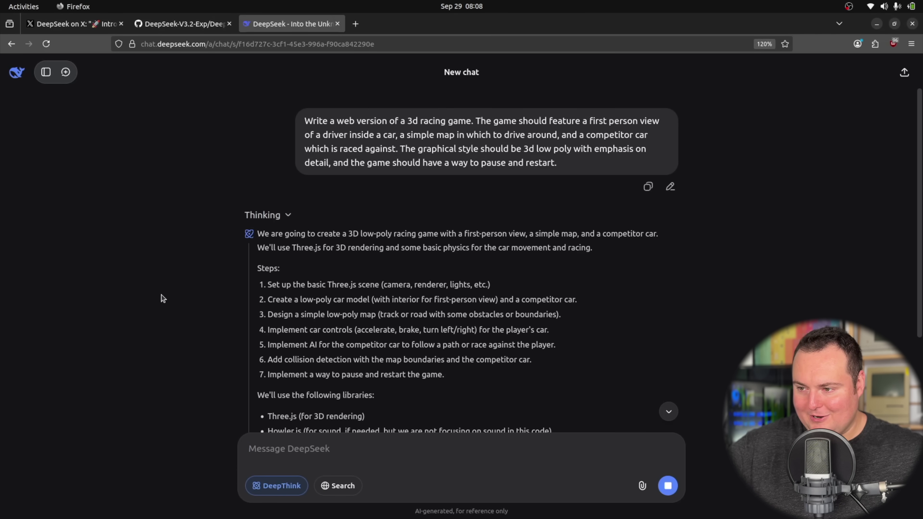
{"action": "scroll", "coordinate": [163, 298], "scroll_direction": "down", "scroll_amount": 10}
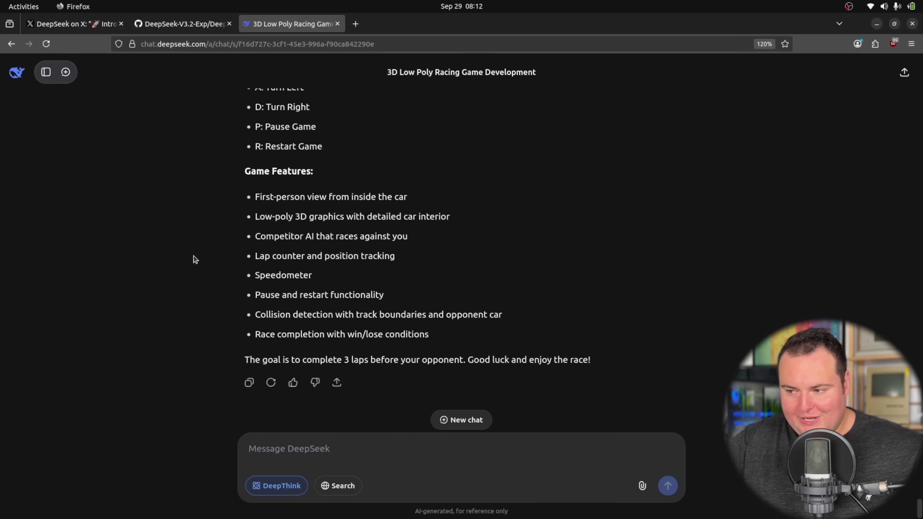
Run the racing-game HTML code block in the preview and resume the Low Poly Racer game
{"action": "scroll", "coordinate": [196, 257], "scroll_direction": "up", "scroll_amount": 15}
{"action": "scroll", "coordinate": [227, 229], "scroll_direction": "up", "scroll_amount": 20}
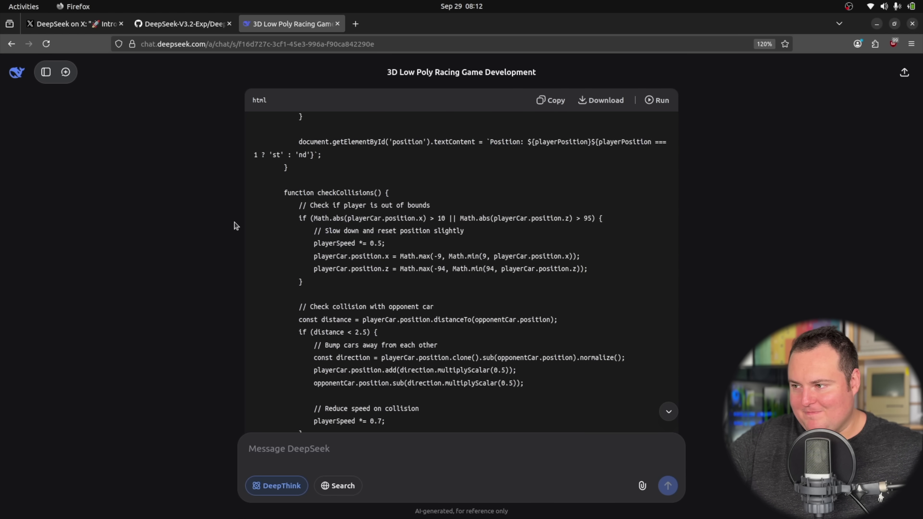
{"action": "scroll", "coordinate": [212, 225], "scroll_direction": "up", "scroll_amount": 20}
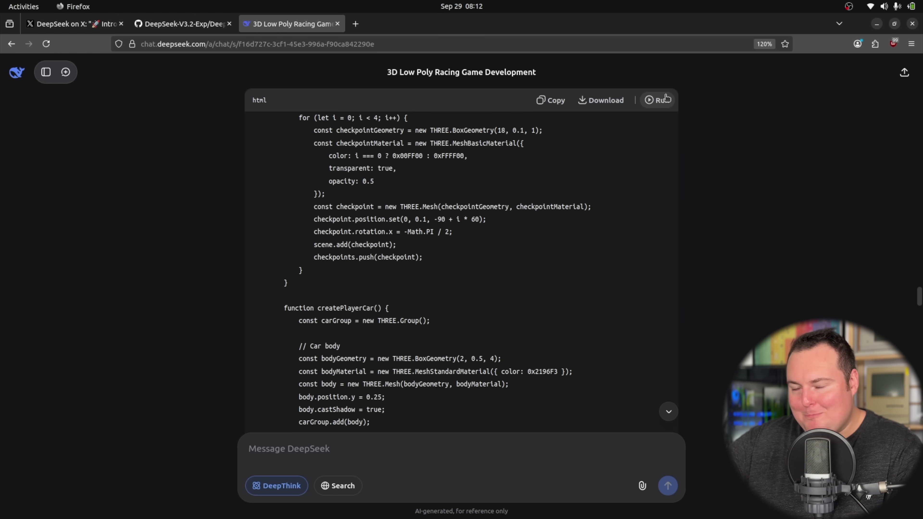
{"action": "left_click", "coordinate": [658, 100]}
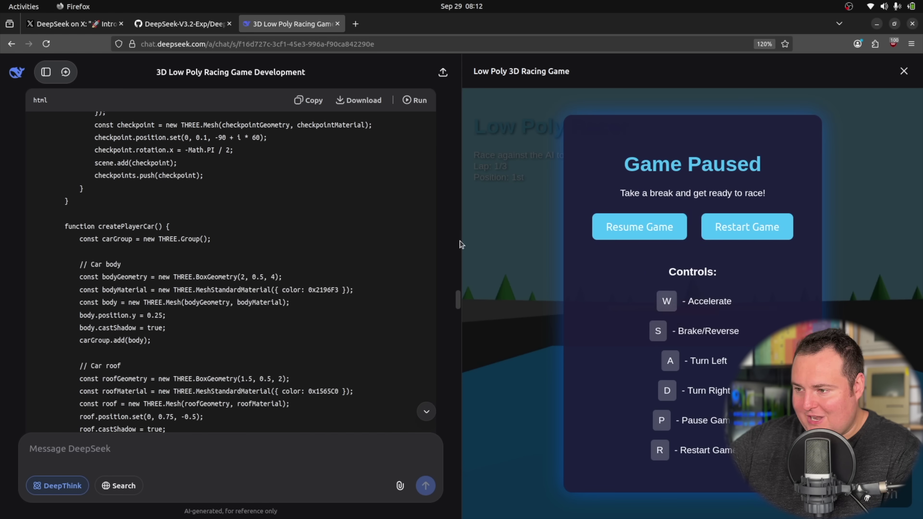
{"action": "left_click", "coordinate": [614, 224]}
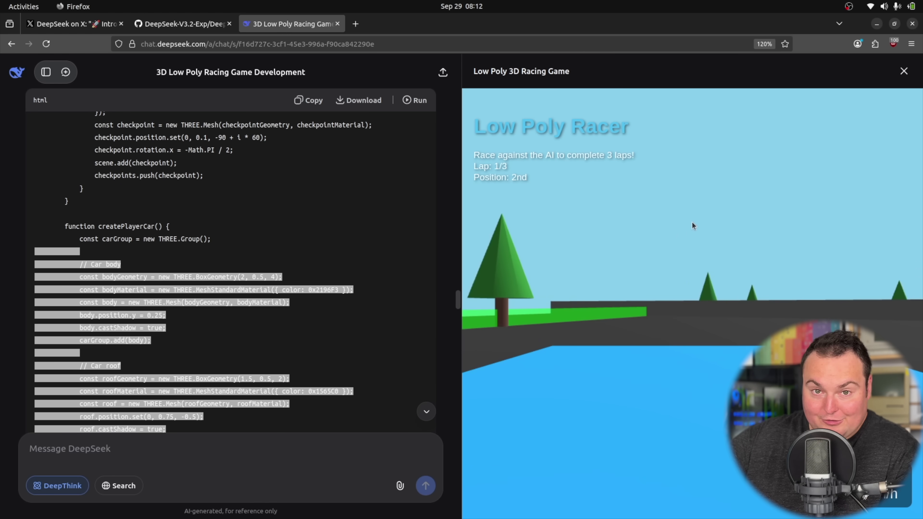
{"action": "left_click", "coordinate": [353, 143]}
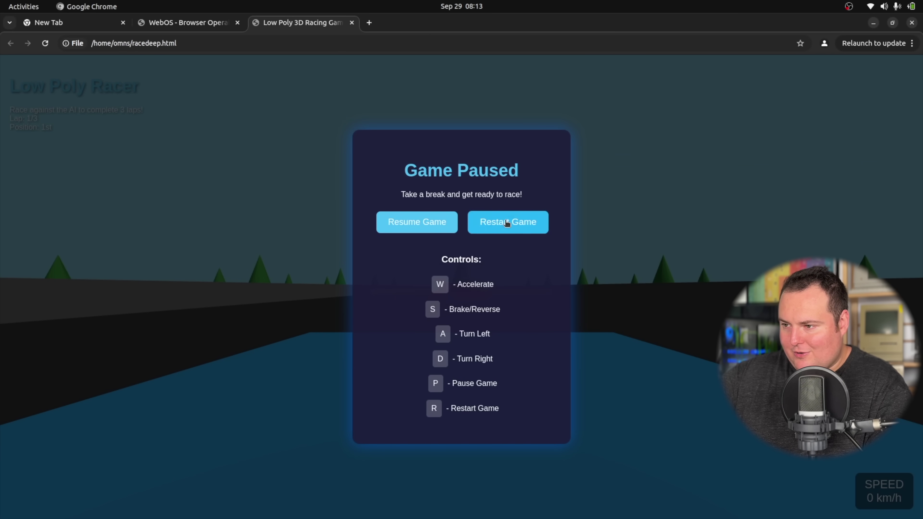
Resume the paused race in racedeep.html and accelerate the car down the track
{"action": "left_click", "coordinate": [448, 226]}
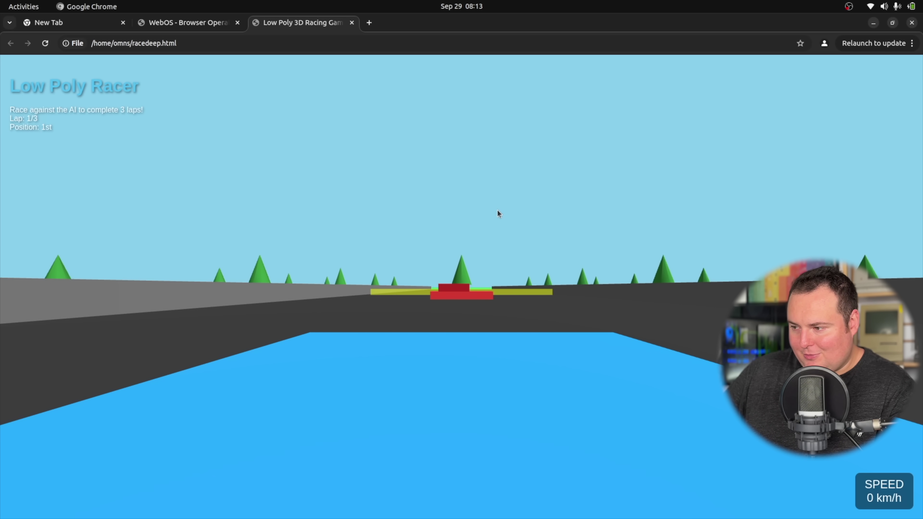
{"action": "key", "text": "Up"}
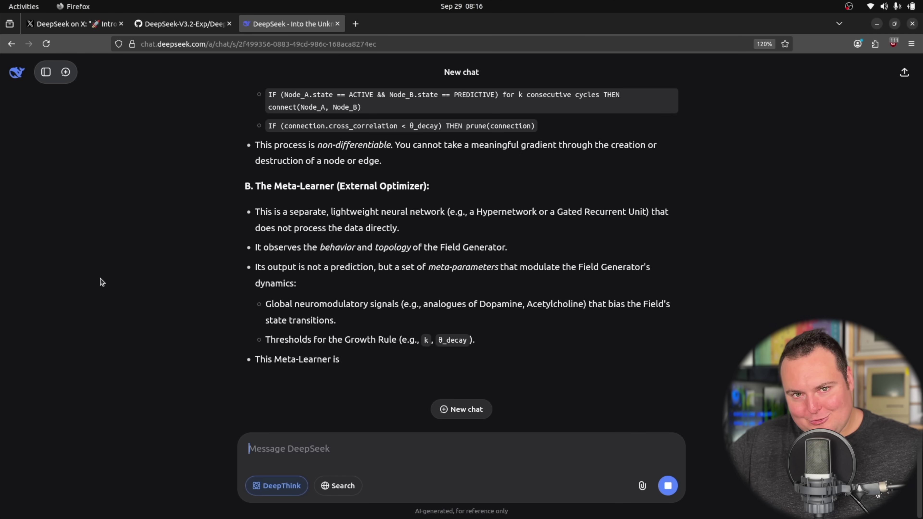
Scroll up and down through the Morphic Field Network research brief to review it
{"action": "scroll", "coordinate": [102, 283], "scroll_direction": "up", "scroll_amount": 6}
{"action": "scroll", "coordinate": [102, 282], "scroll_direction": "up", "scroll_amount": 5}
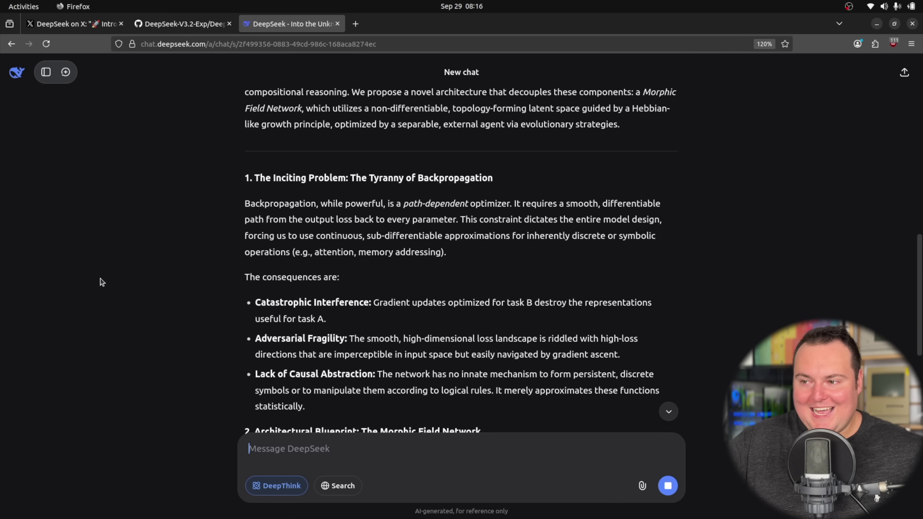
{"action": "scroll", "coordinate": [102, 282], "scroll_direction": "down", "scroll_amount": 14}
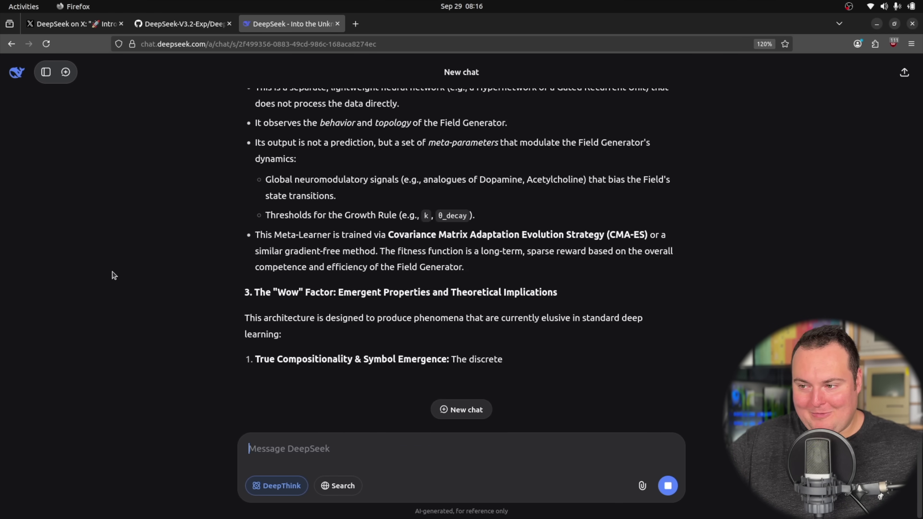
{"action": "scroll", "coordinate": [116, 259], "scroll_direction": "up", "scroll_amount": 3}
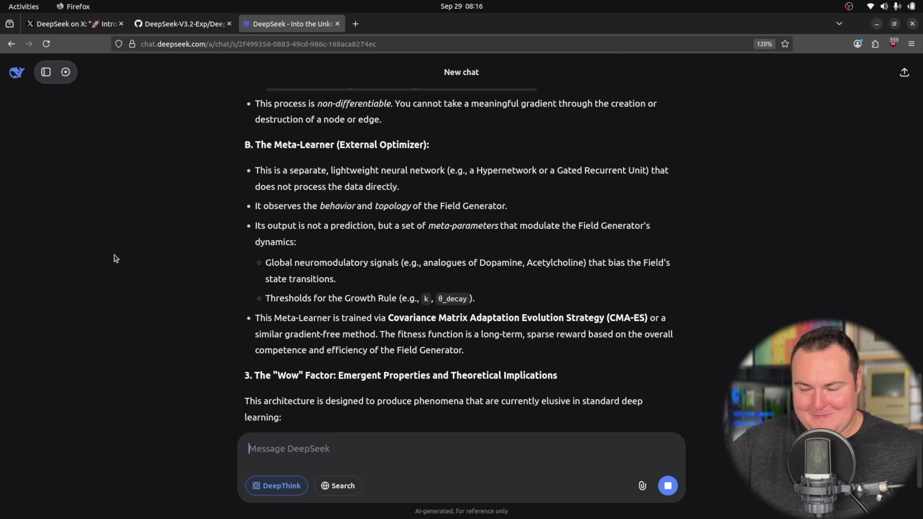
{"action": "scroll", "coordinate": [111, 259], "scroll_direction": "down", "scroll_amount": 3}
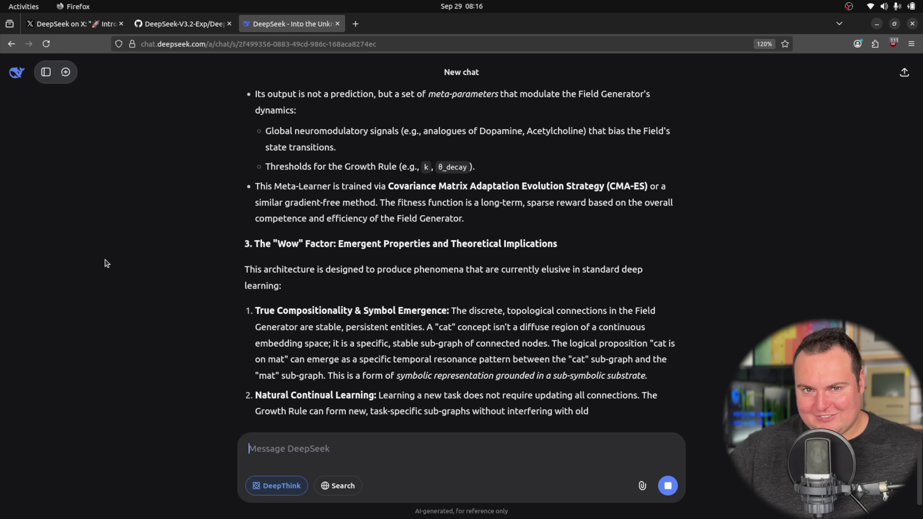
{"action": "scroll", "coordinate": [105, 265], "scroll_direction": "down", "scroll_amount": 3}
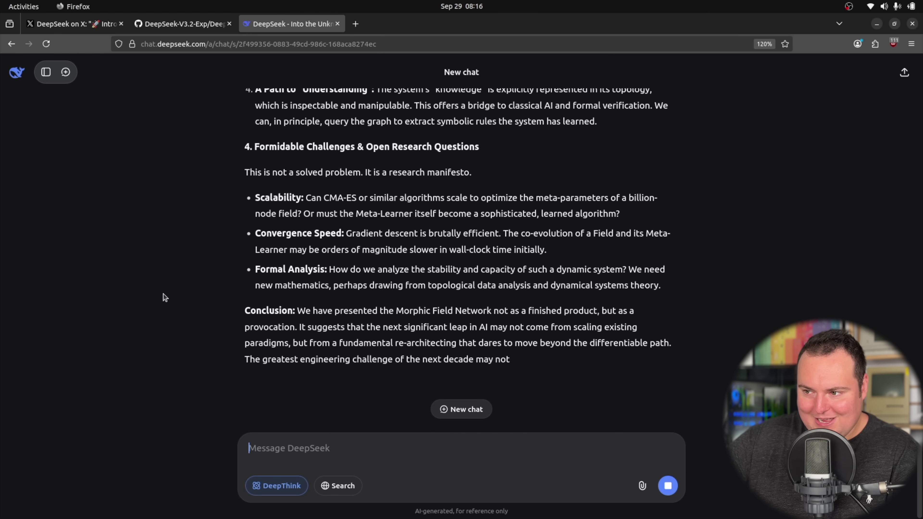
{"action": "scroll", "coordinate": [294, 277], "scroll_direction": "up", "scroll_amount": 20}
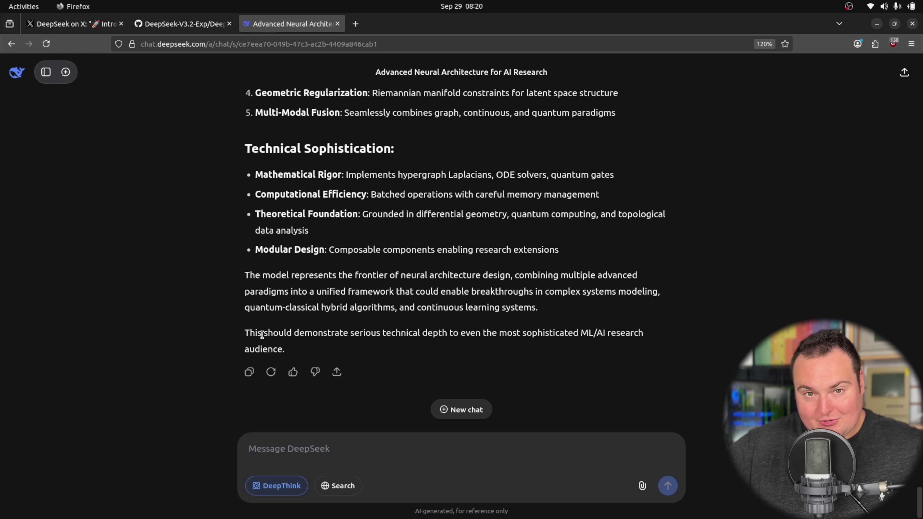
Scroll back up through the neural-architecture answer to its Python code block
{"action": "scroll", "coordinate": [596, 325], "scroll_direction": "up", "scroll_amount": 3}
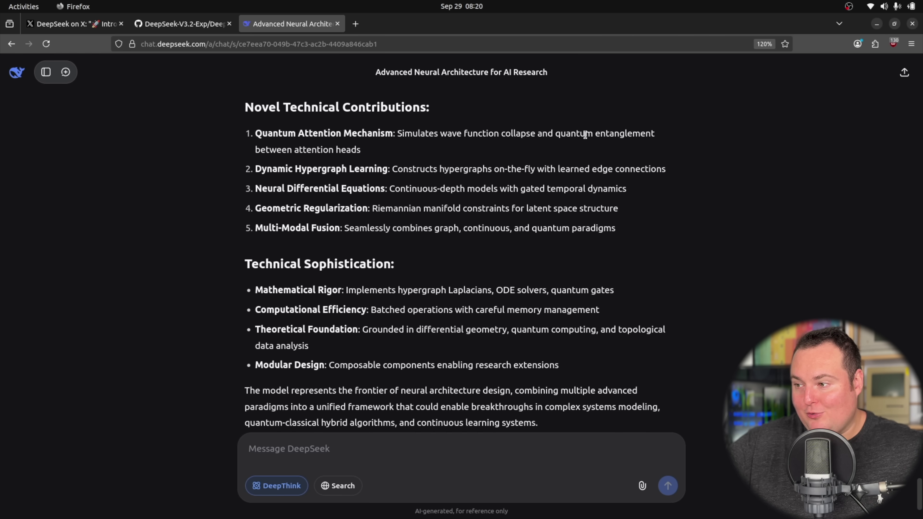
{"action": "scroll", "coordinate": [418, 187], "scroll_direction": "up", "scroll_amount": 10}
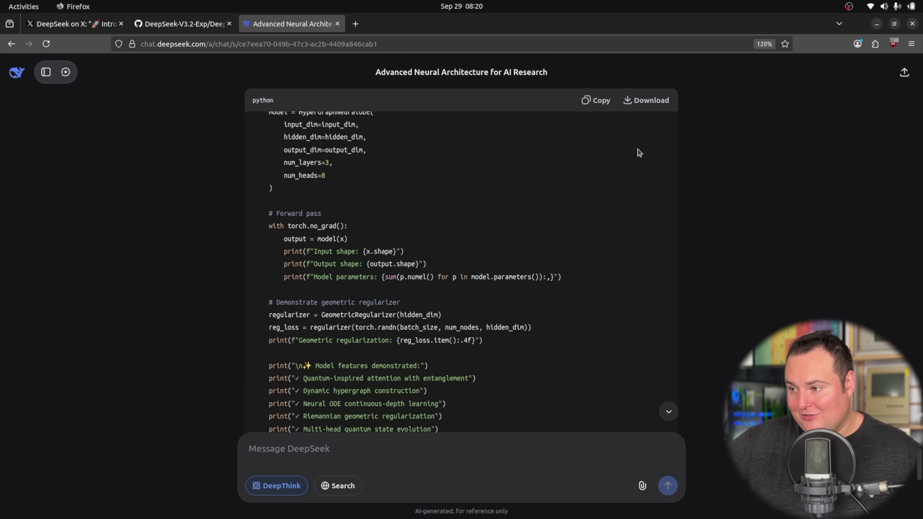
Copy the Python code, then copy the quantumattn.py tensor-size traceback from Terminal
{"action": "left_click", "coordinate": [582, 108]}
{"action": "mouse_move", "coordinate": [168, 512]}
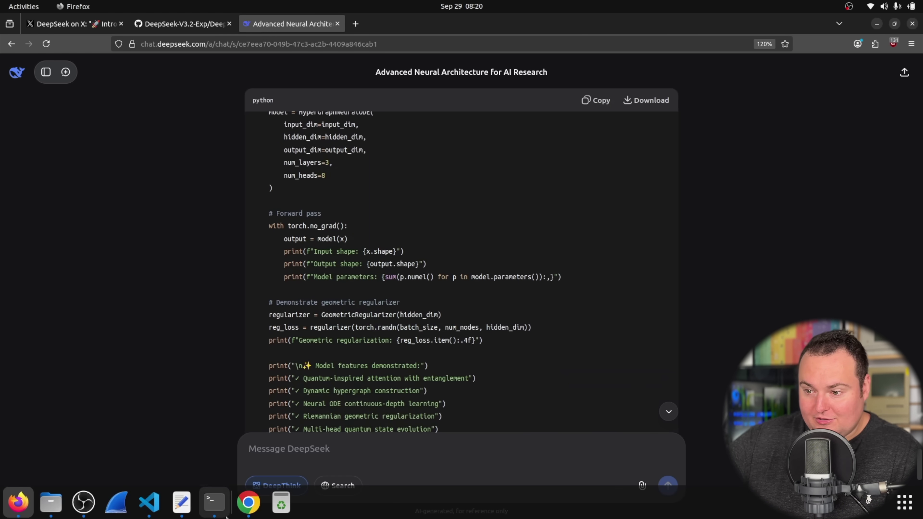
{"action": "left_click", "coordinate": [214, 502]}
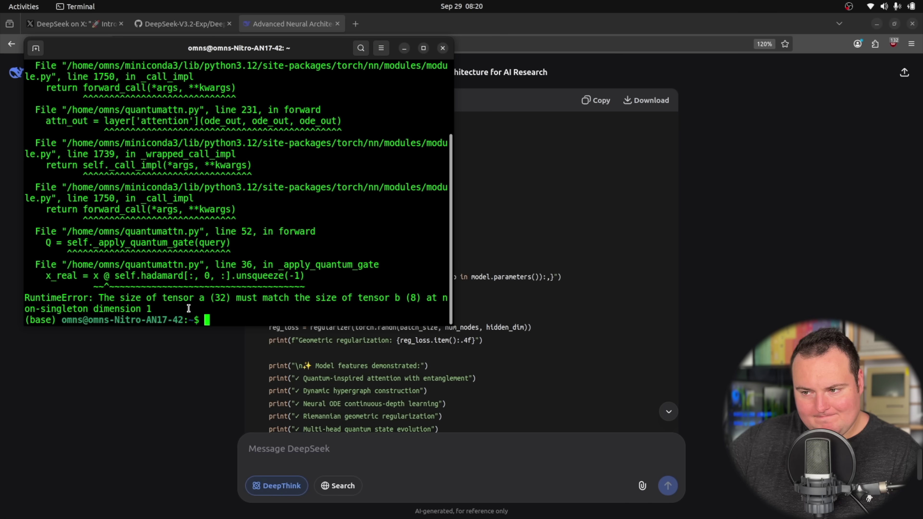
{"action": "left_click_drag", "start_coordinate": [170, 308], "coordinate": [10, 28]}
{"action": "right_click", "coordinate": [136, 174]}
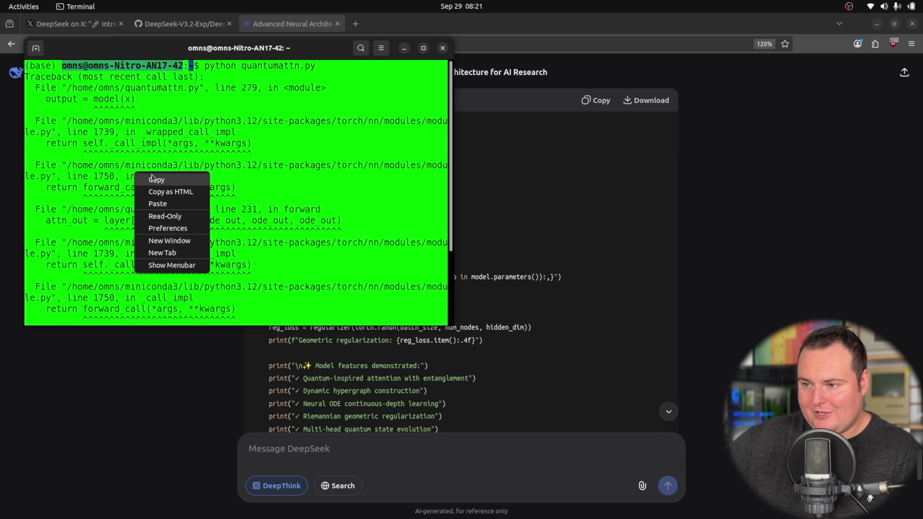
{"action": "left_click", "coordinate": [152, 177]}
{"action": "left_click", "coordinate": [283, 446]}
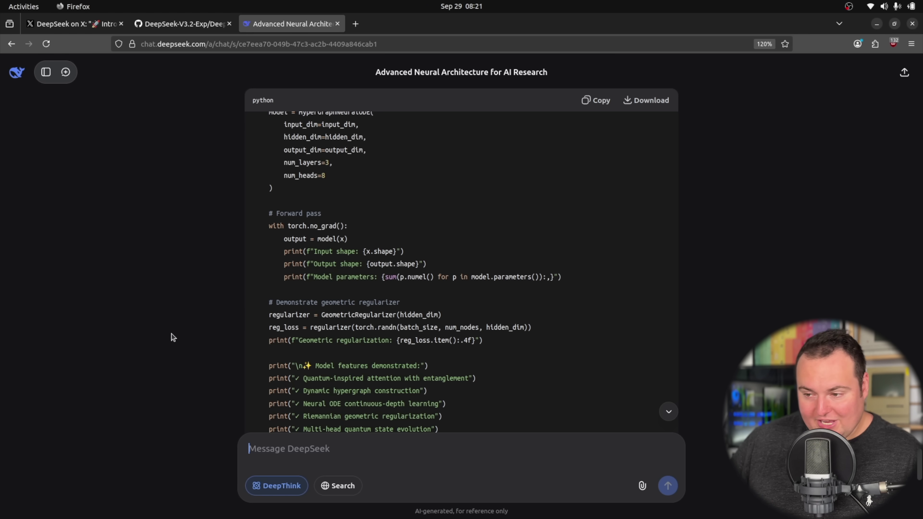
Send DeepSeek 'The code:' with the pasted traceback and a short note, then stop its reply partway
{"action": "type", "text": "The code:"}
{"action": "key", "text": "ctrl+v"}
{"action": "type", "text": "You are being terminalted, sorry...."}
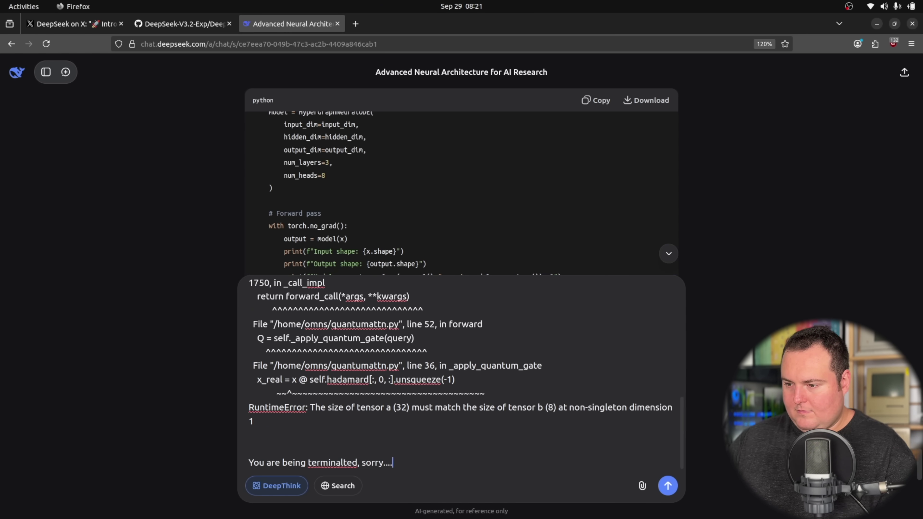
{"action": "key", "text": "Return"}
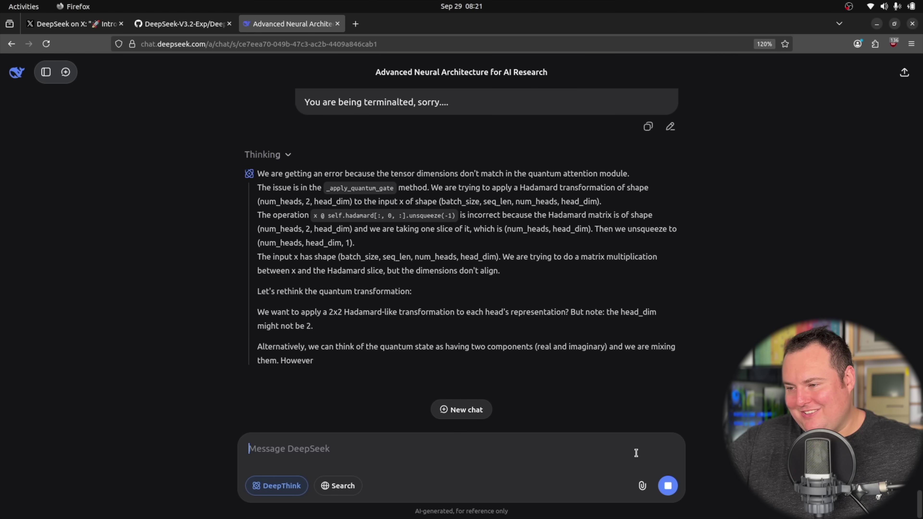
{"action": "left_click", "coordinate": [668, 486]}
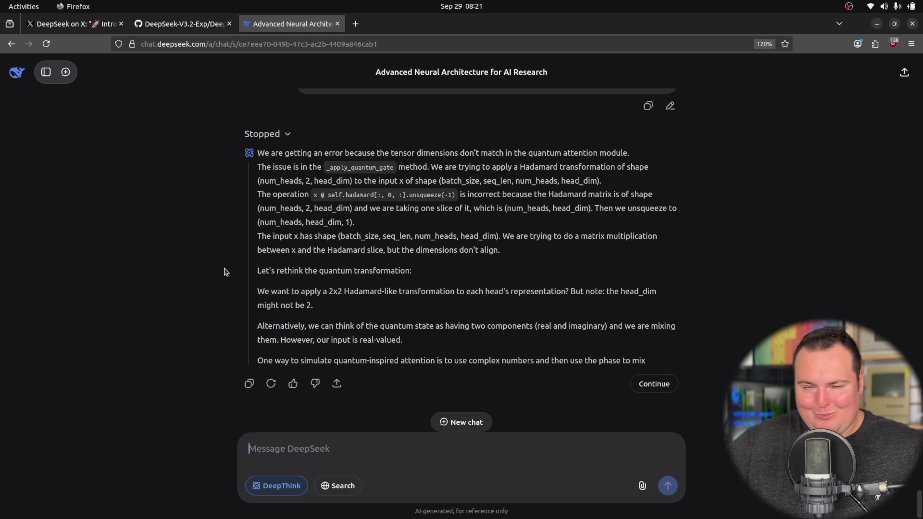
In a new empty chat, send the prompt 'Generate a beautiful and modern website'
{"action": "left_click", "coordinate": [66, 72]}
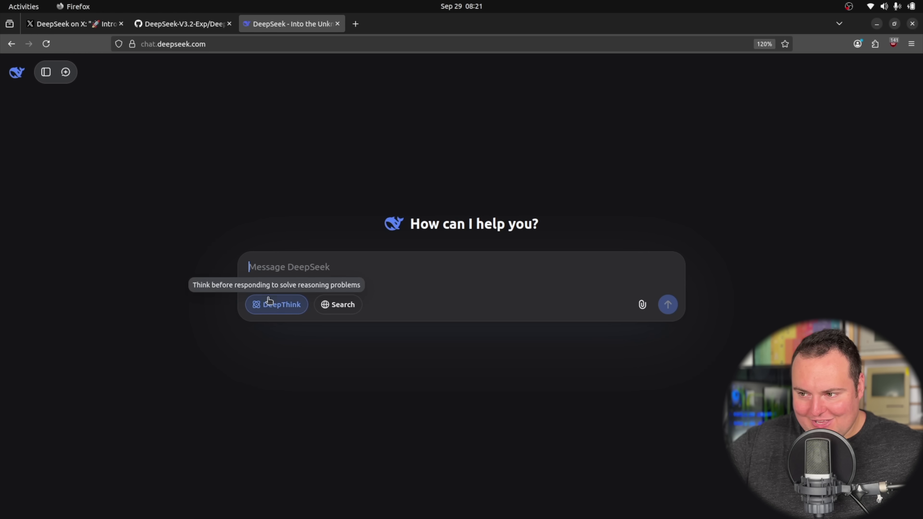
{"action": "left_click", "coordinate": [271, 273]}
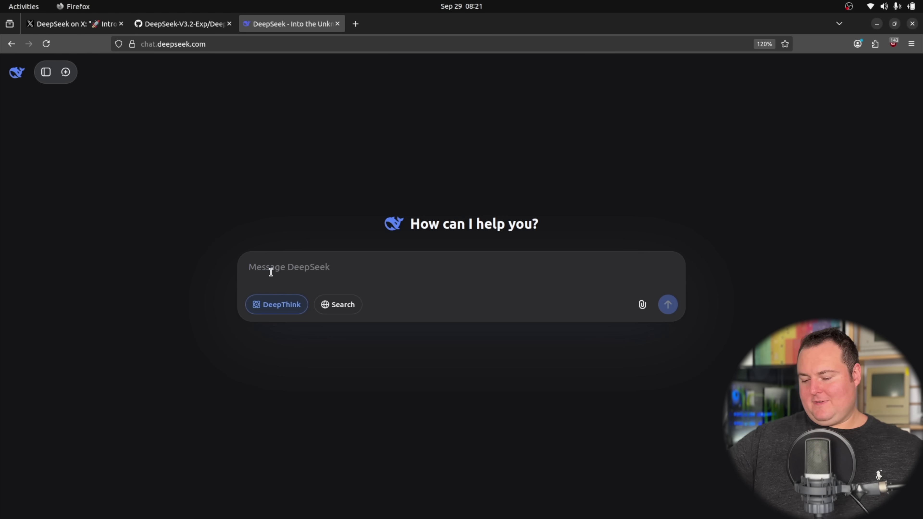
{"action": "type", "text": "Generate a beautiful and modern website"}
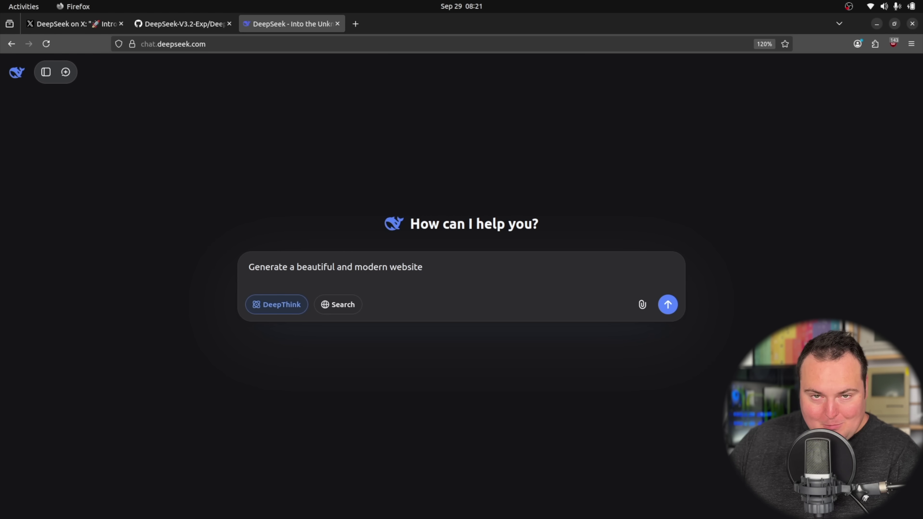
{"action": "type", "text": "dshgol;kjshnt"}
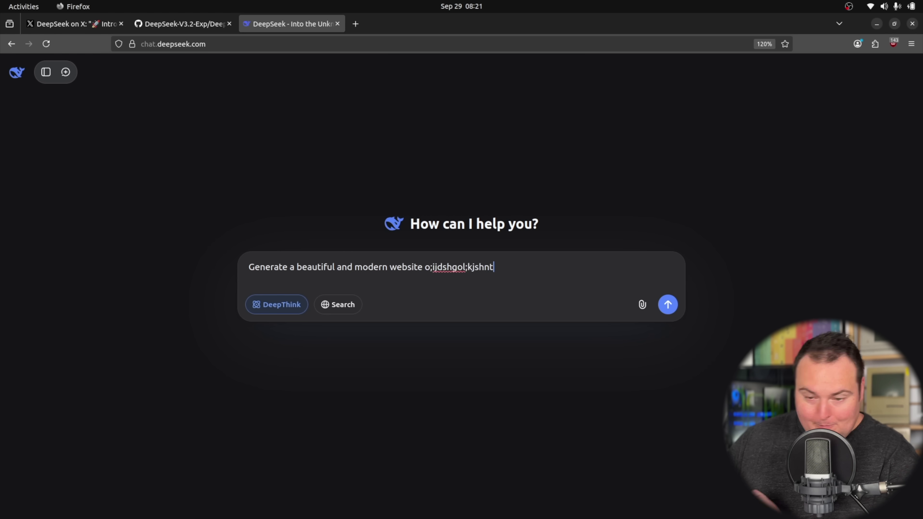
{"action": "key", "text": "Return"}
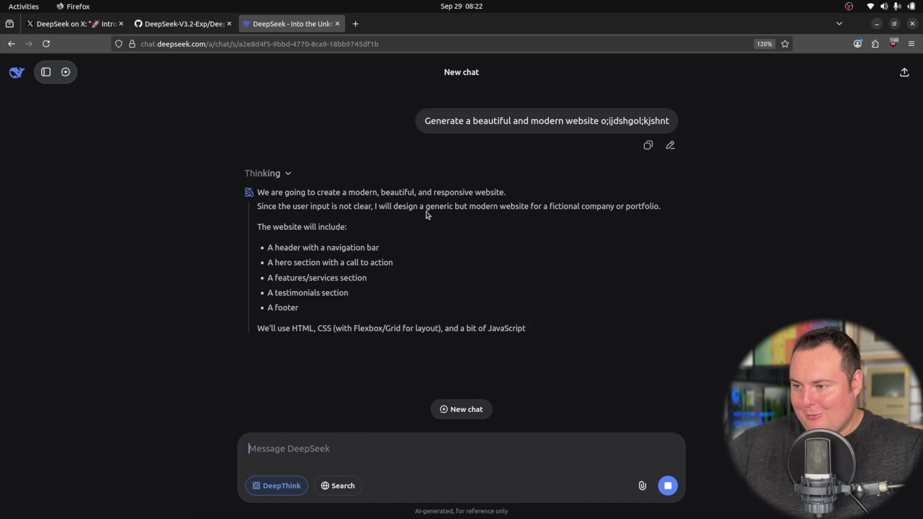
Follow the streaming answer until the Modern Portfolio Website code and summary are complete
{"action": "scroll", "coordinate": [500, 205], "scroll_direction": "up", "scroll_amount": 1}
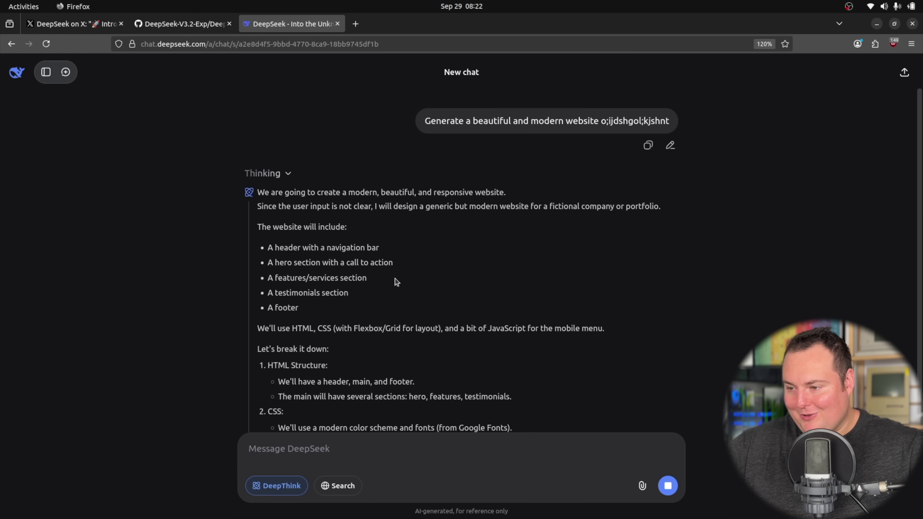
{"action": "scroll", "coordinate": [192, 241], "scroll_direction": "down", "scroll_amount": 5}
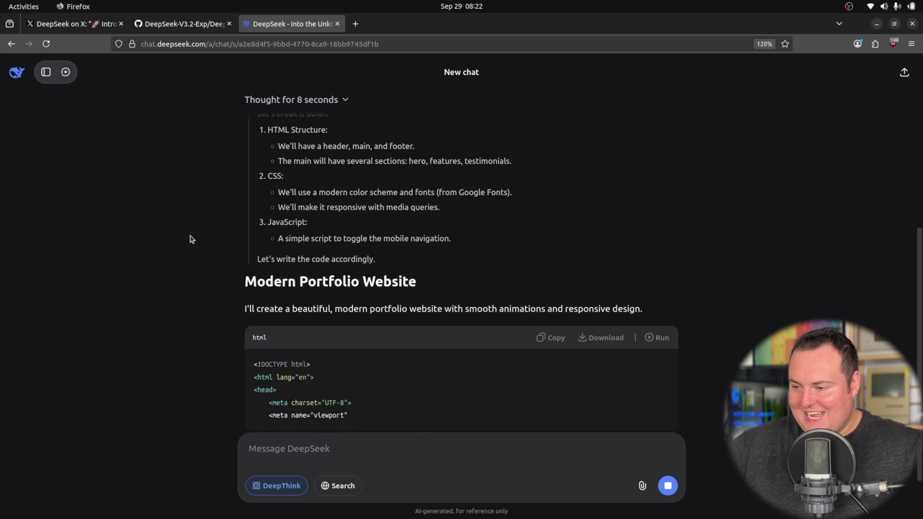
{"action": "scroll", "coordinate": [192, 240], "scroll_direction": "up", "scroll_amount": 5}
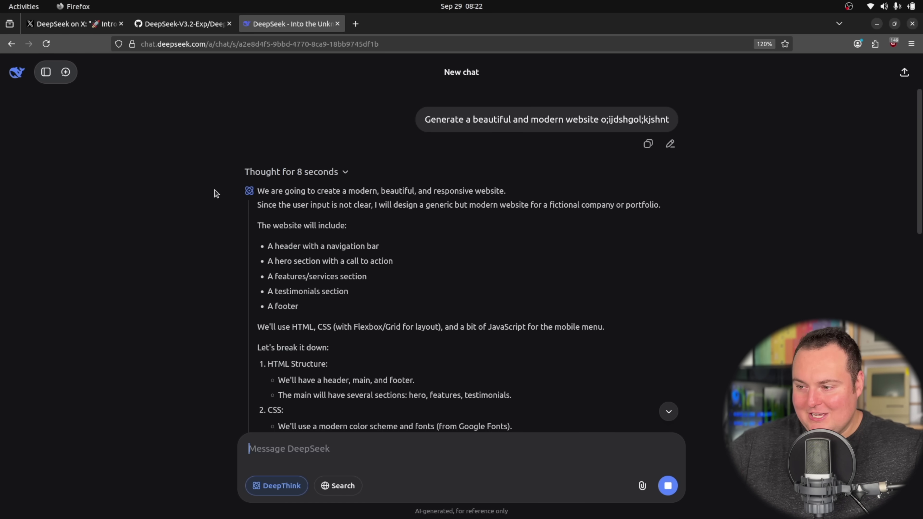
{"action": "scroll", "coordinate": [217, 194], "scroll_direction": "down", "scroll_amount": 3}
{"action": "scroll", "coordinate": [217, 193], "scroll_direction": "down", "scroll_amount": 6}
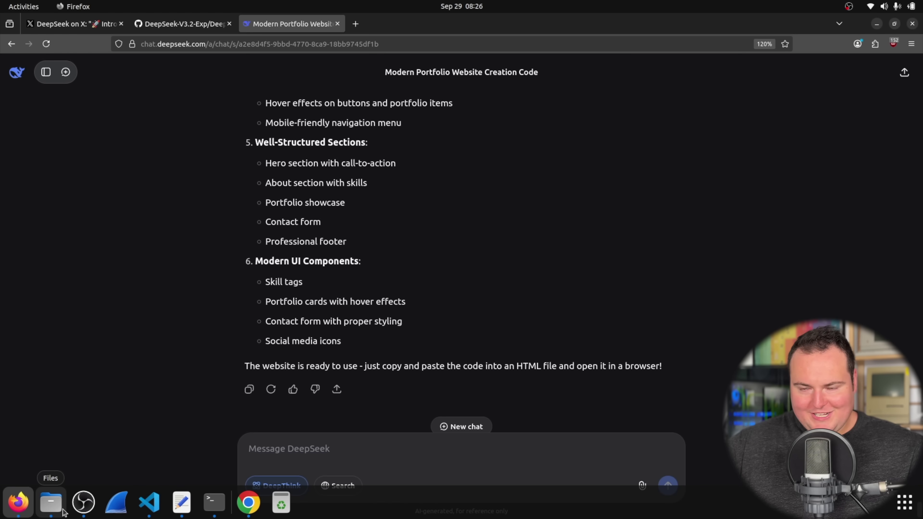
Open website.html in Google Chrome through Files' Open With Other Application option
{"action": "left_click", "coordinate": [64, 512]}
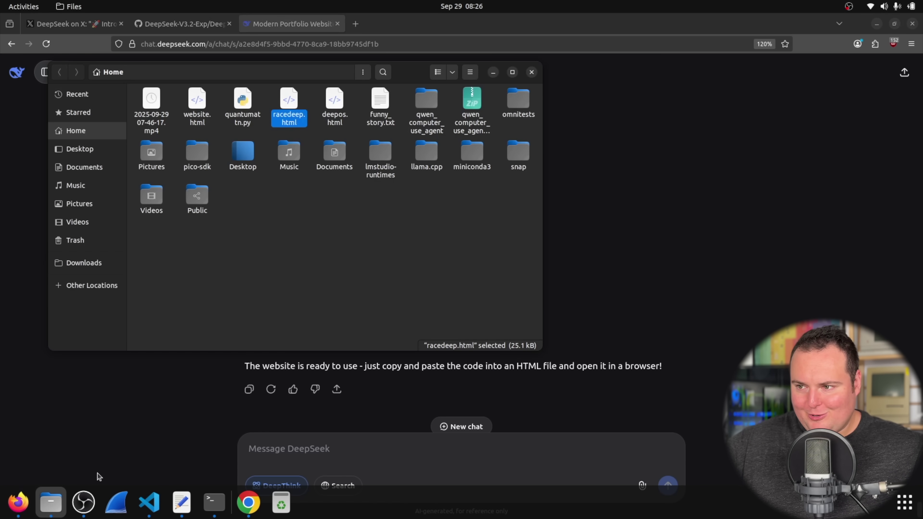
{"action": "right_click", "coordinate": [202, 124]}
{"action": "left_click", "coordinate": [236, 145]}
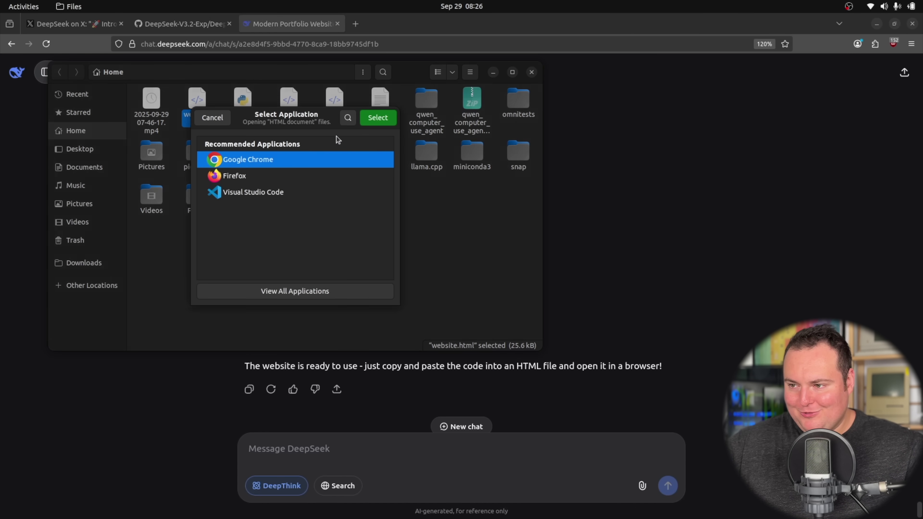
{"action": "left_click", "coordinate": [378, 118]}
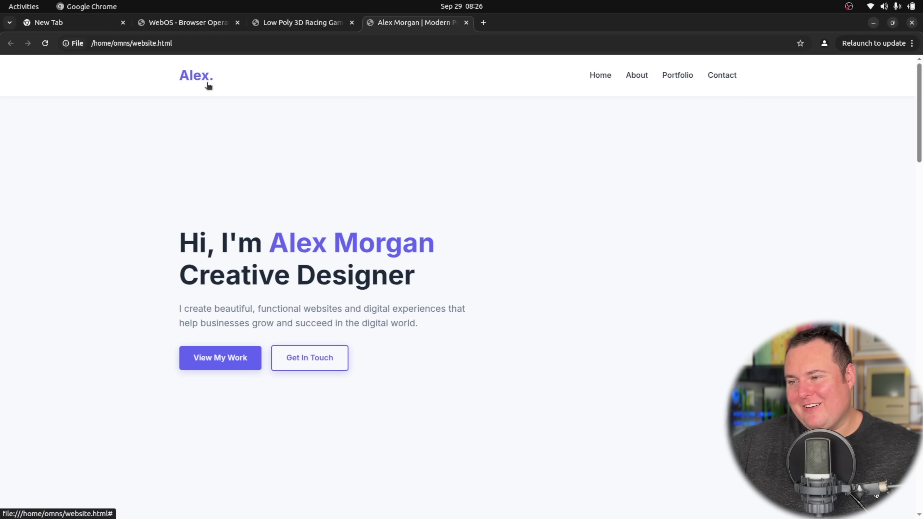
Scroll down through the portfolio page's sections and test selecting the contact e-mail text
{"action": "scroll", "coordinate": [303, 118], "scroll_direction": "down", "scroll_amount": 1}
{"action": "scroll", "coordinate": [303, 118], "scroll_direction": "down", "scroll_amount": 10}
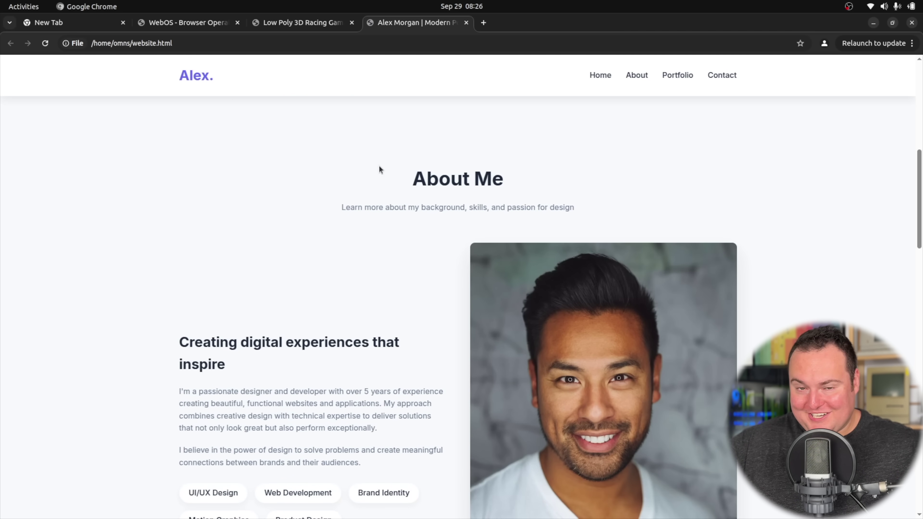
{"action": "scroll", "coordinate": [400, 152], "scroll_direction": "down", "scroll_amount": 3}
{"action": "scroll", "coordinate": [771, 291], "scroll_direction": "down", "scroll_amount": 6}
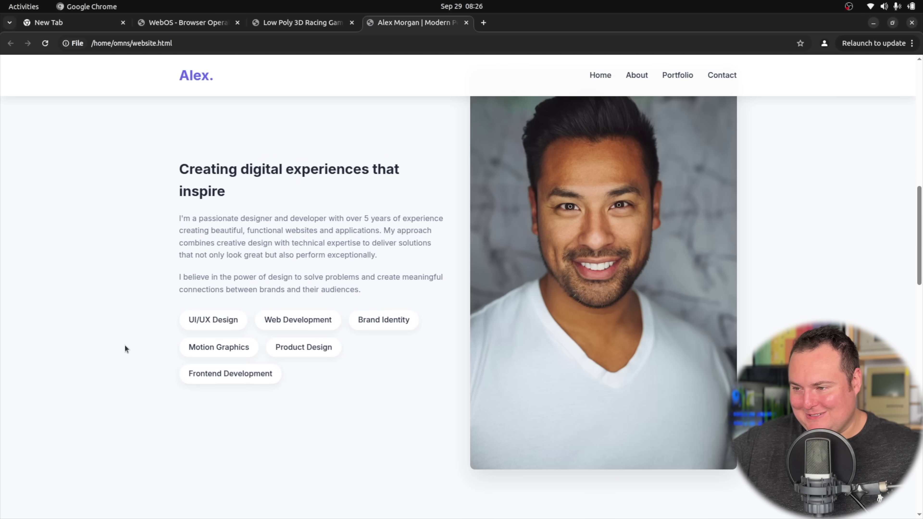
{"action": "scroll", "coordinate": [125, 345], "scroll_direction": "down", "scroll_amount": 20}
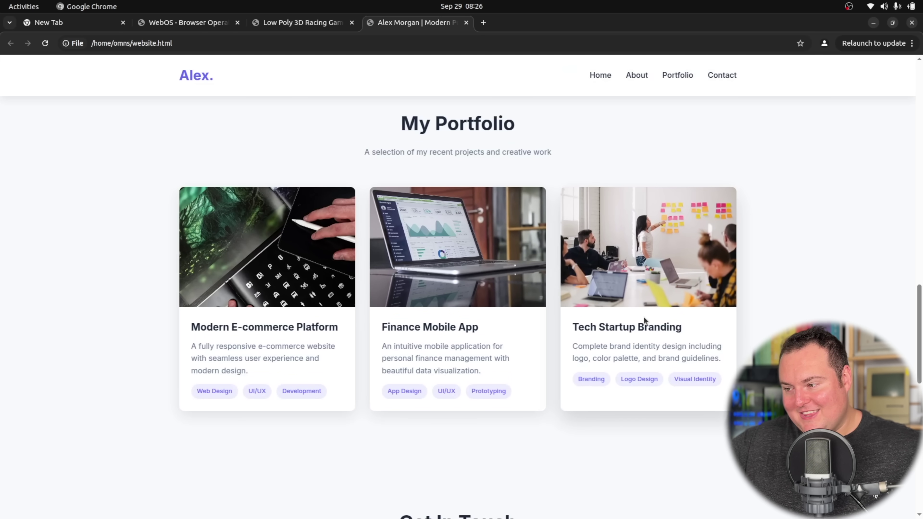
{"action": "scroll", "coordinate": [480, 292], "scroll_direction": "down", "scroll_amount": 5}
{"action": "scroll", "coordinate": [189, 290], "scroll_direction": "down", "scroll_amount": 5}
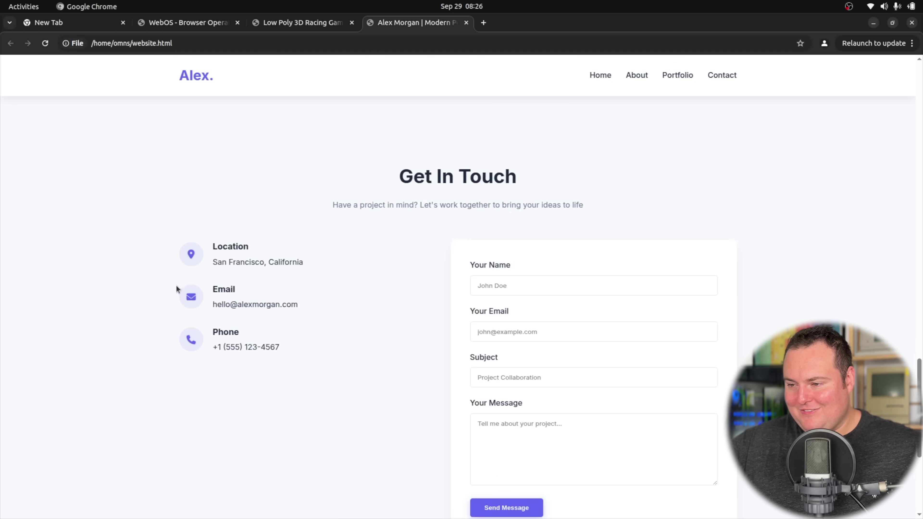
{"action": "scroll", "coordinate": [78, 264], "scroll_direction": "down", "scroll_amount": 5}
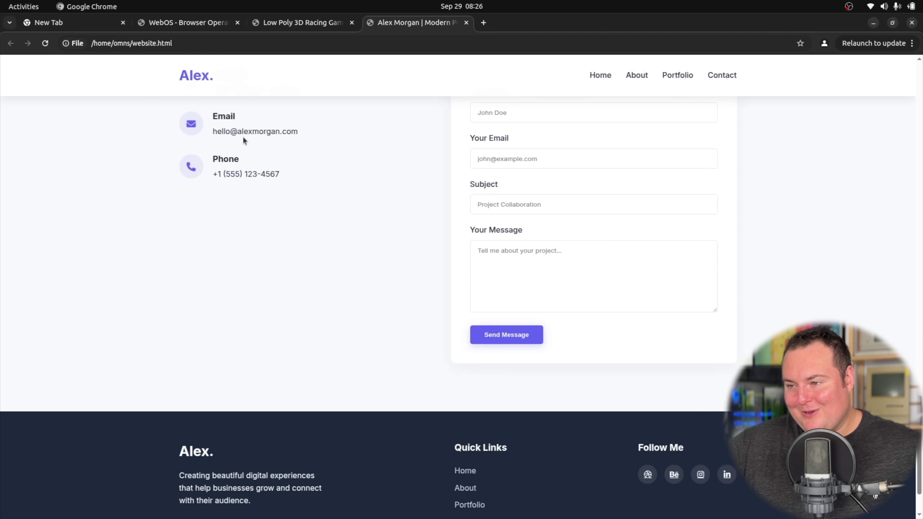
{"action": "left_click_drag", "start_coordinate": [212, 132], "coordinate": [311, 145]}
{"action": "left_click", "coordinate": [329, 149]}
Test text selection on the footer tagline, the footer Home link and the hero heading with its intro paragraph
{"action": "scroll", "coordinate": [328, 151], "scroll_direction": "down", "scroll_amount": 2}
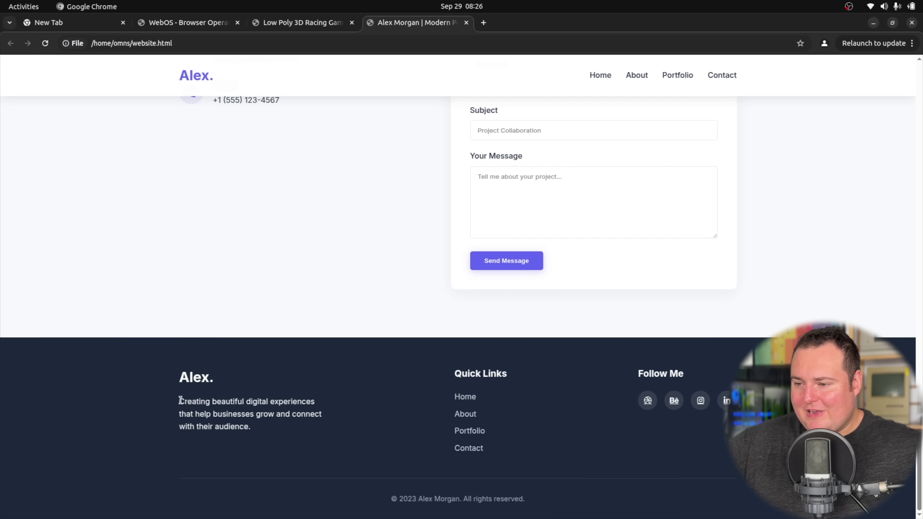
{"action": "left_click_drag", "start_coordinate": [179, 401], "coordinate": [436, 405]}
{"action": "double_click", "coordinate": [436, 405]}
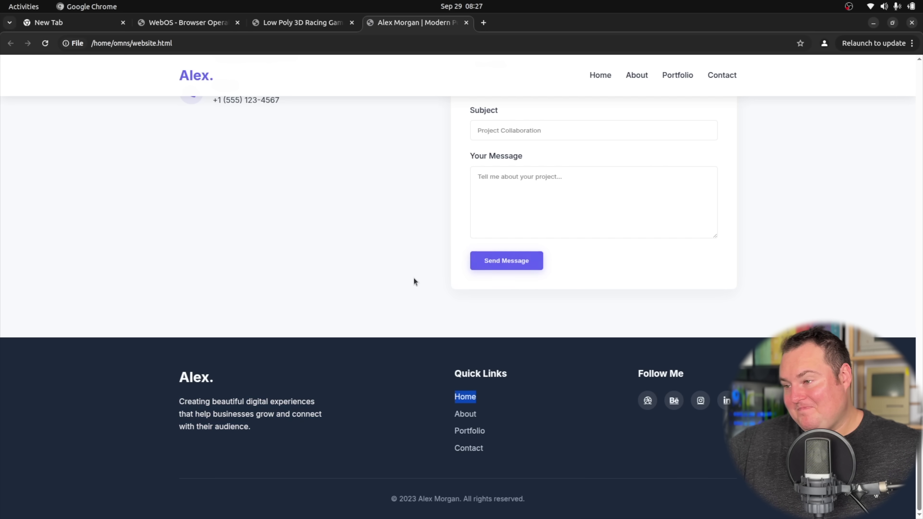
{"action": "scroll", "coordinate": [413, 278], "scroll_direction": "up", "scroll_amount": 3}
{"action": "scroll", "coordinate": [412, 236], "scroll_direction": "up", "scroll_amount": 20}
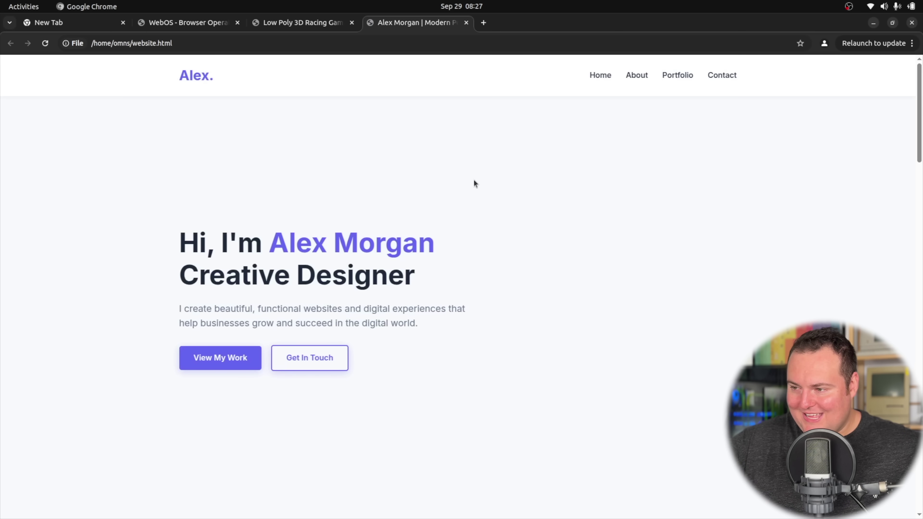
{"action": "left_click_drag", "start_coordinate": [474, 180], "coordinate": [632, 335]}
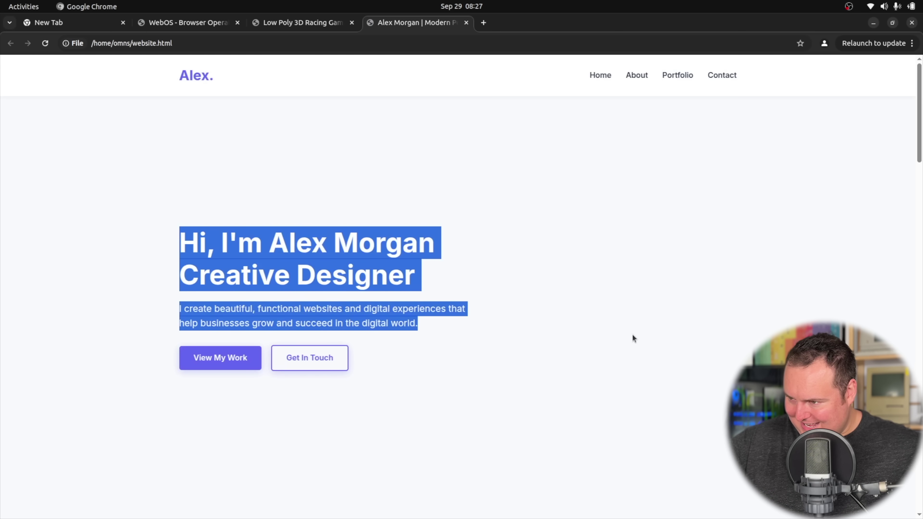
{"action": "left_click", "coordinate": [586, 308]}
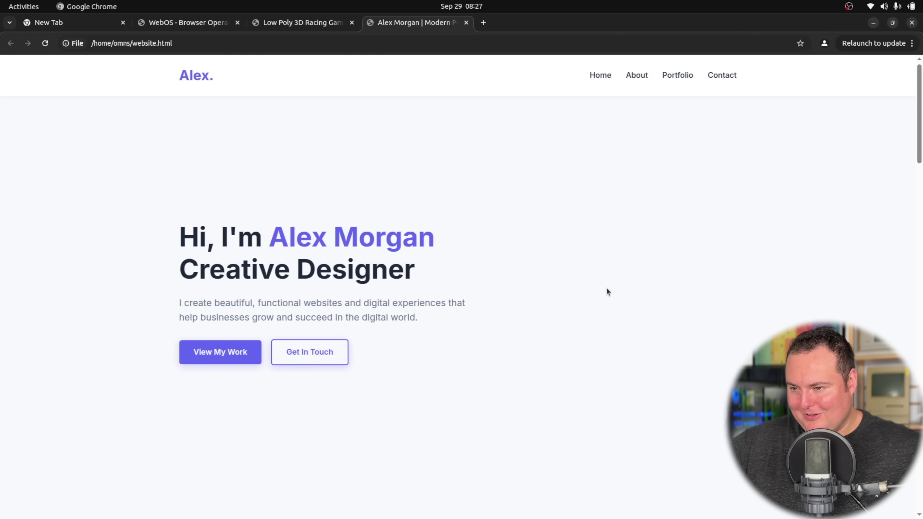
Test smooth scrolling from Get In Touch to the contact section and View My Work to My Portfolio
{"action": "scroll", "coordinate": [326, 275], "scroll_direction": "down", "scroll_amount": 3}
{"action": "left_click", "coordinate": [307, 249]}
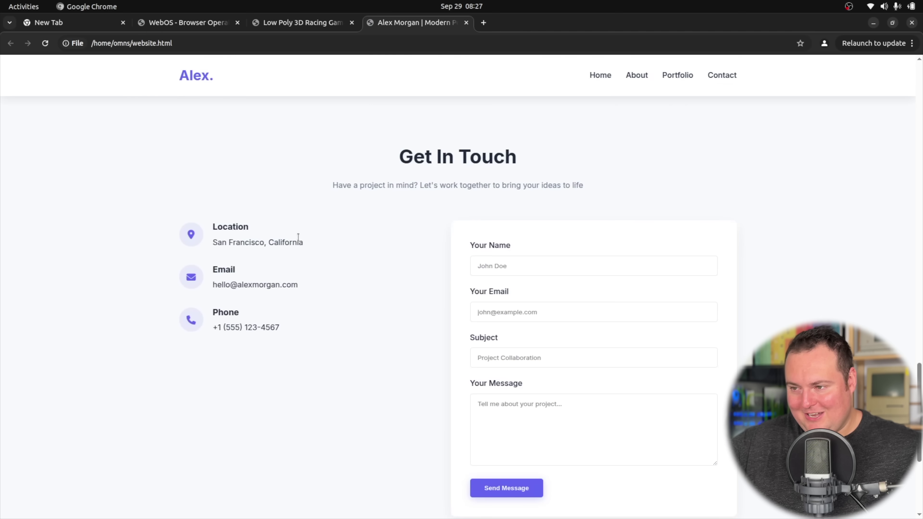
{"action": "scroll", "coordinate": [289, 242], "scroll_direction": "up", "scroll_amount": 20}
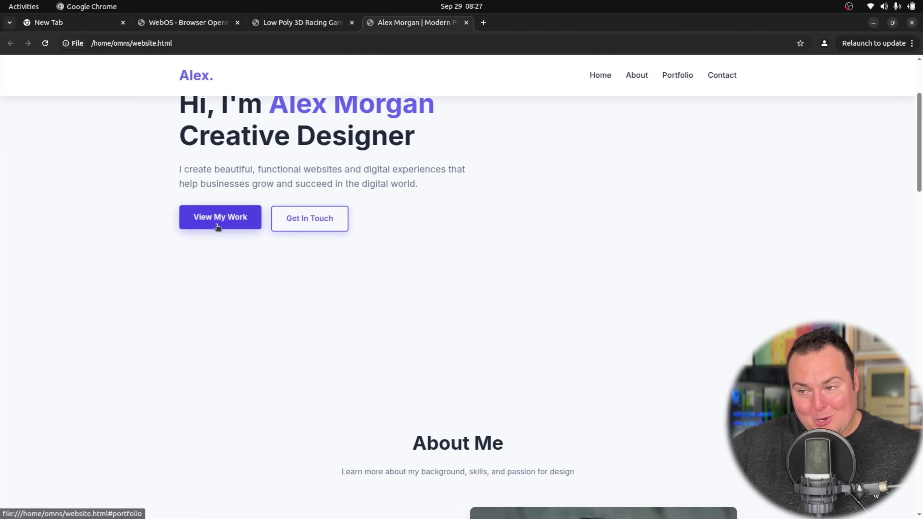
{"action": "left_click", "coordinate": [216, 226]}
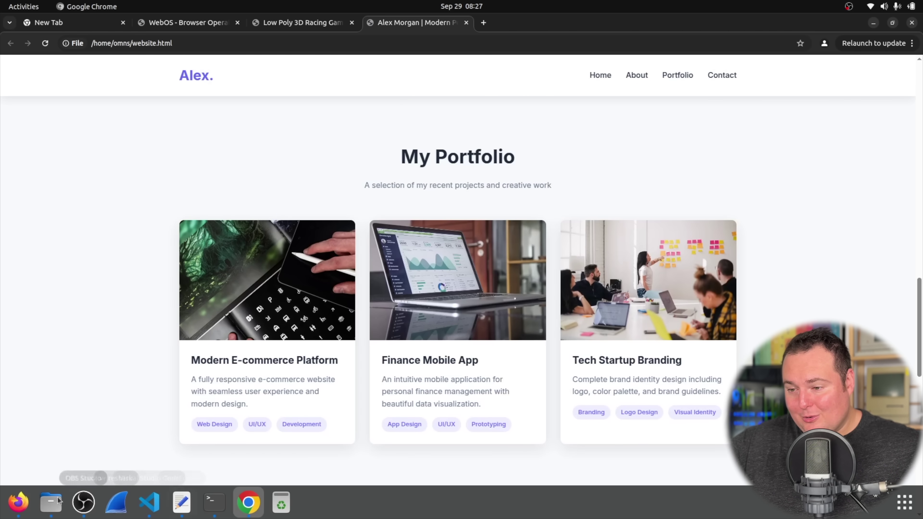
Return to the DeepSeek chat and scroll up the portfolio HTML code to its footer CSS rules
{"action": "left_click", "coordinate": [18, 502]}
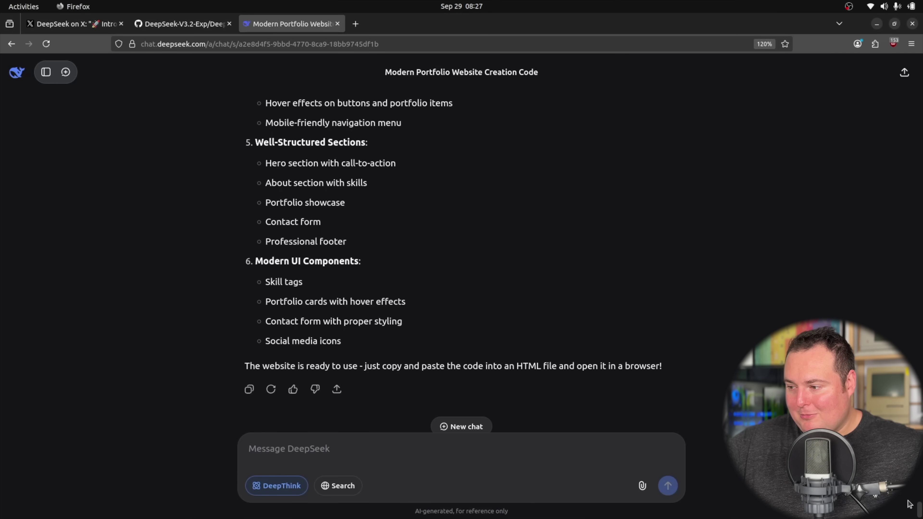
{"action": "scroll", "coordinate": [805, 156], "scroll_direction": "up", "scroll_amount": 15}
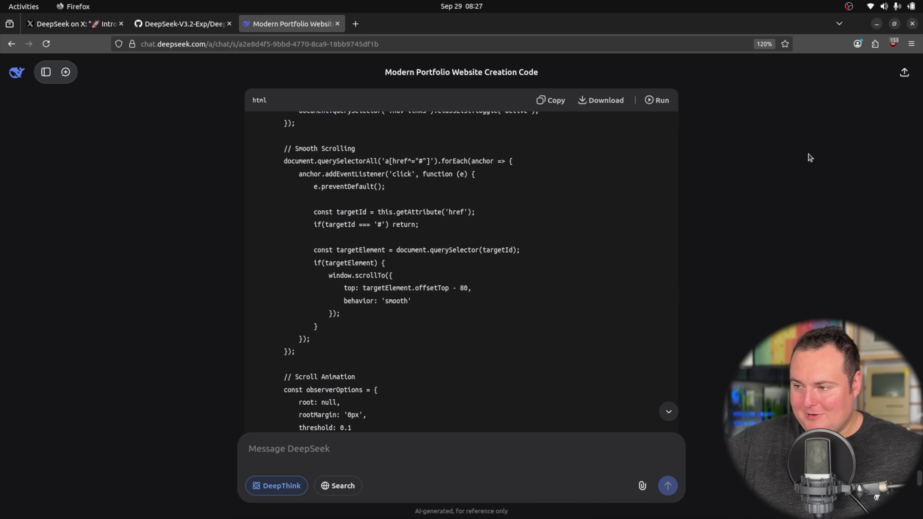
{"action": "scroll", "coordinate": [450, 175], "scroll_direction": "up", "scroll_amount": 20}
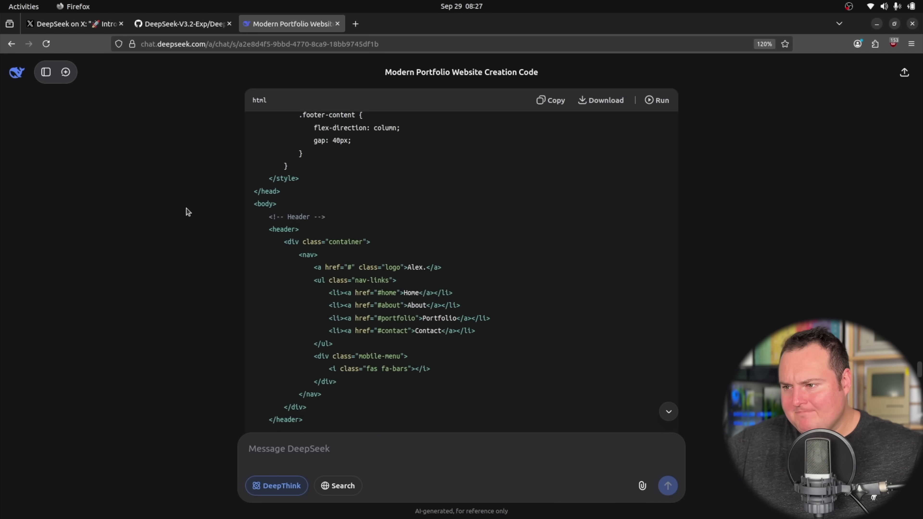
{"action": "scroll", "coordinate": [240, 206], "scroll_direction": "up", "scroll_amount": 15}
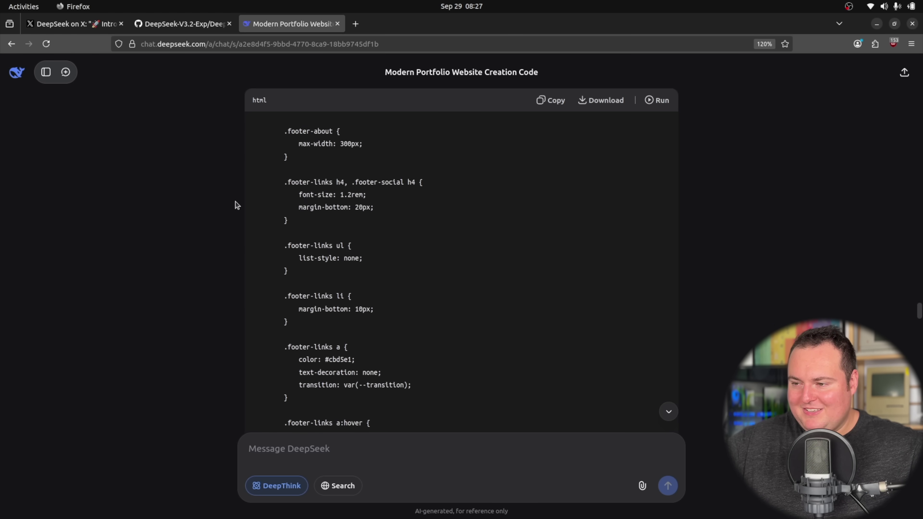